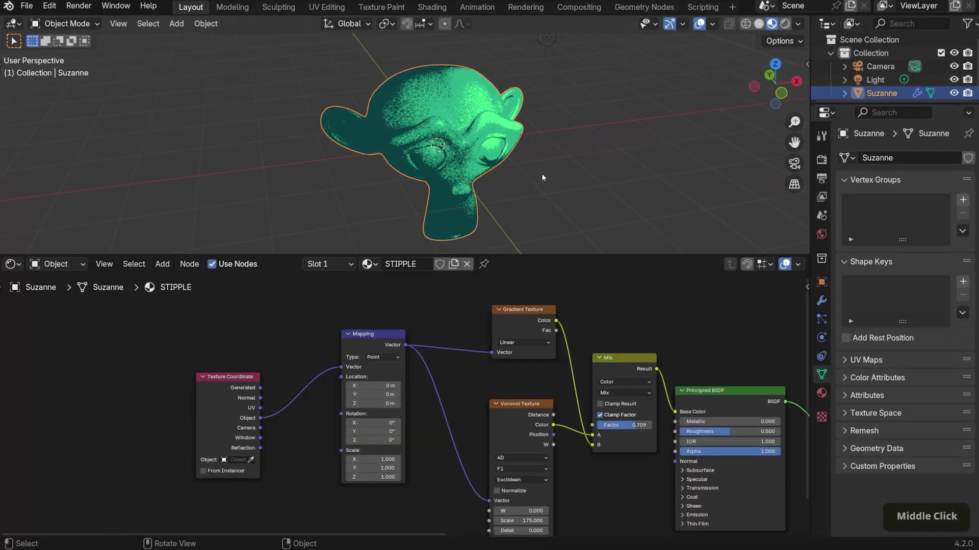
# Undo the last shading change on the finished stipple monkey
pyautogui.hotkey('ctrl', 'z')
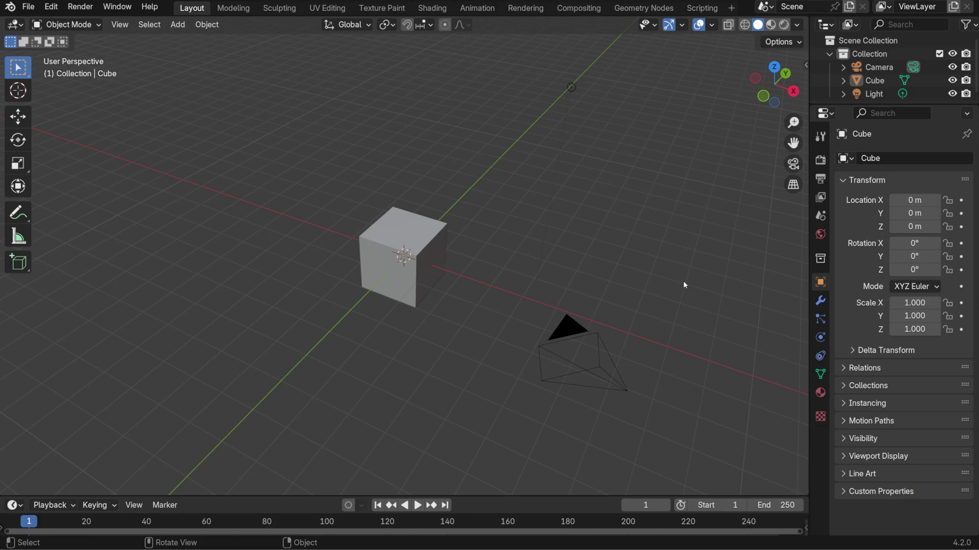
# Set colour management to the Standard view transform with the Medium High Contrast look
pyautogui.click(820, 160)
pyautogui.scroll(-1, 899, 440)
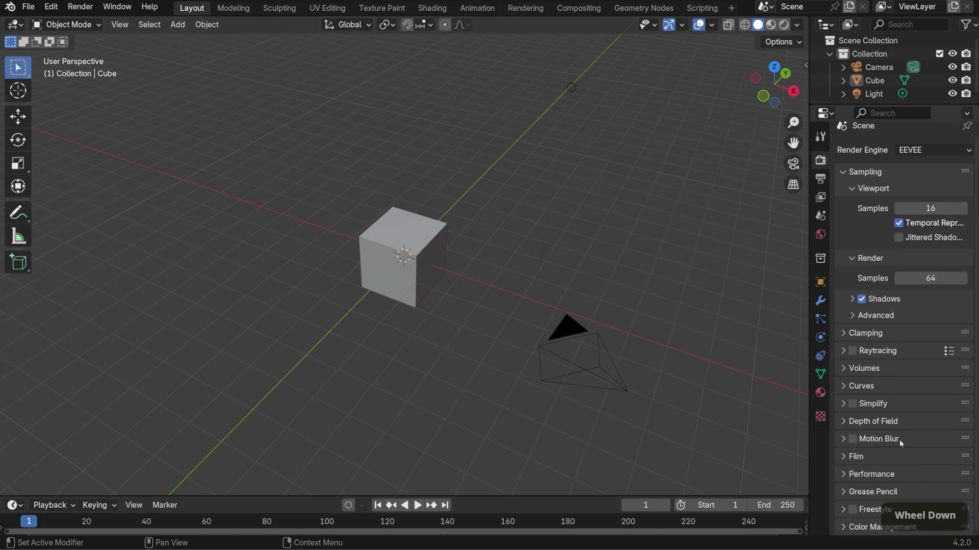
pyautogui.click(871, 527)
pyautogui.scroll(-5, 896, 465)
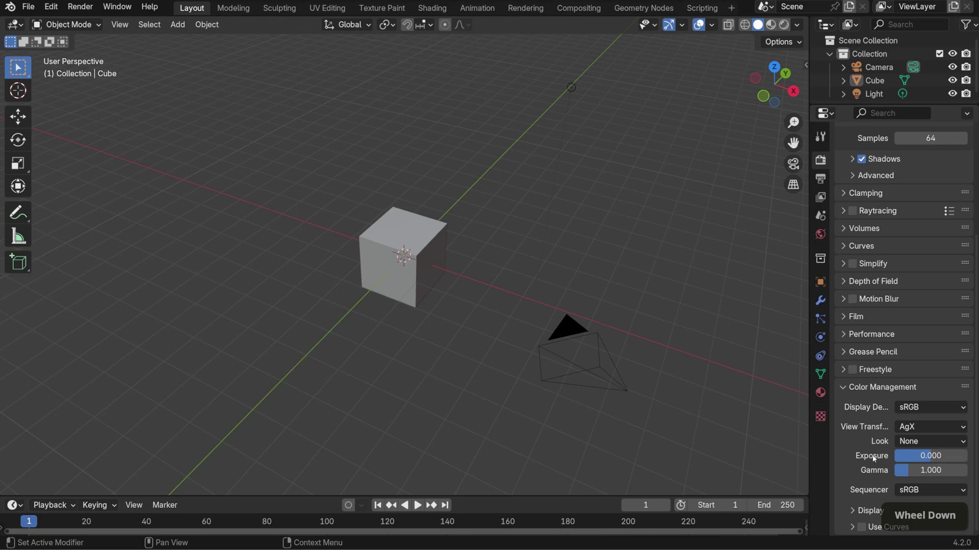
pyautogui.click(938, 428)
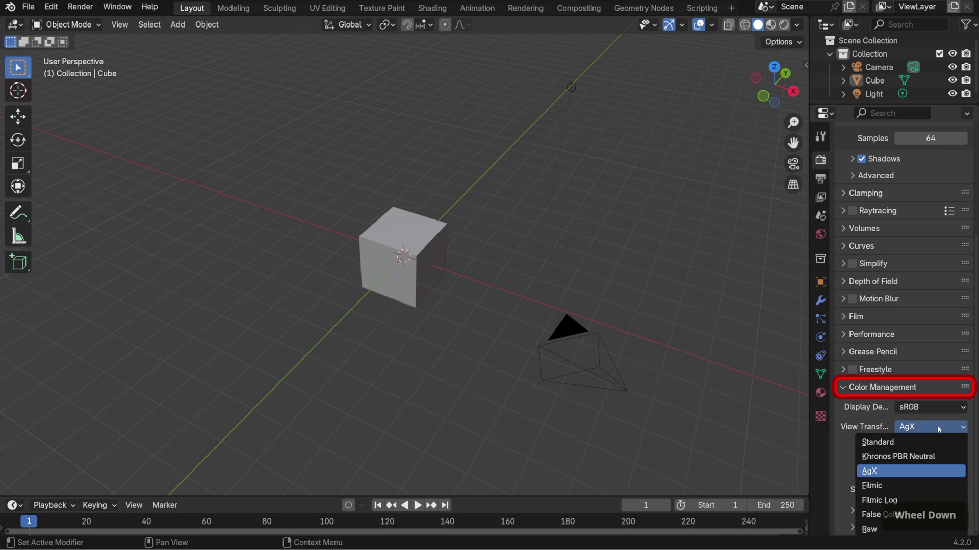
pyautogui.click(931, 442)
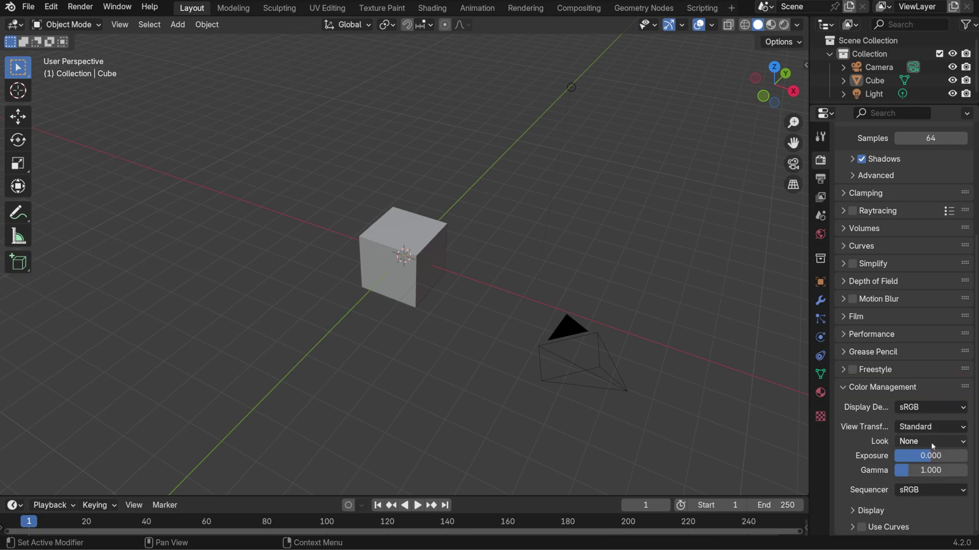
pyautogui.click(931, 441)
pyautogui.click(875, 368)
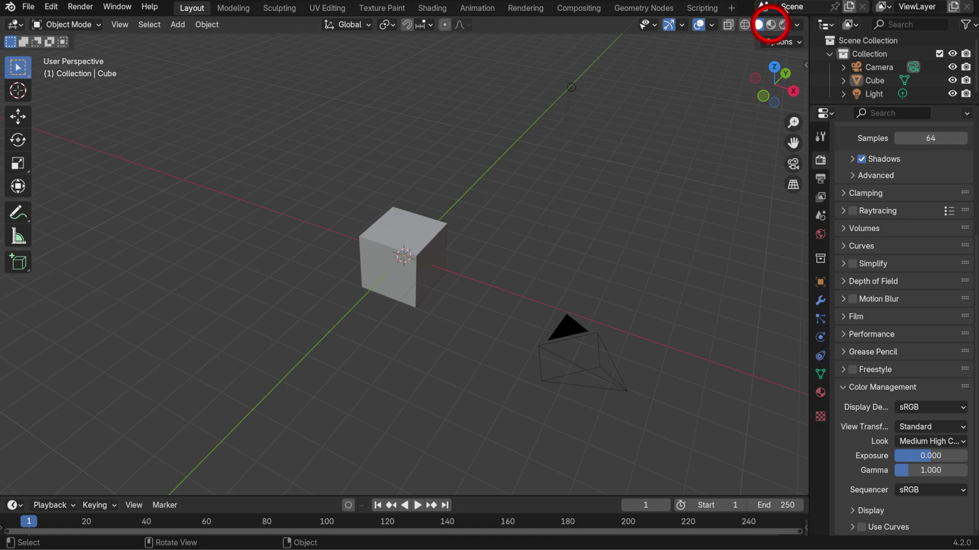
# Switch the viewport to Material Preview using Scene Lights and Scene World
pyautogui.click(770, 24)
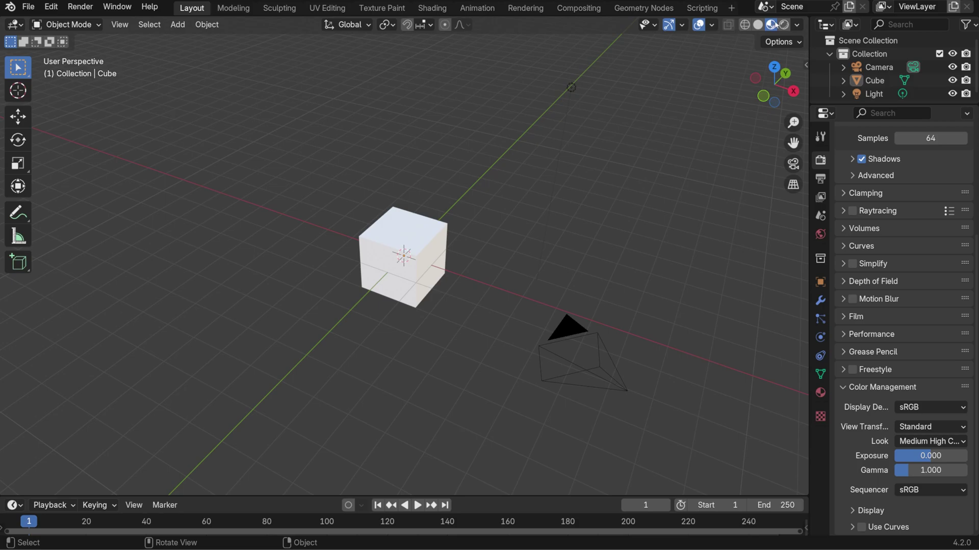
pyautogui.click(796, 25)
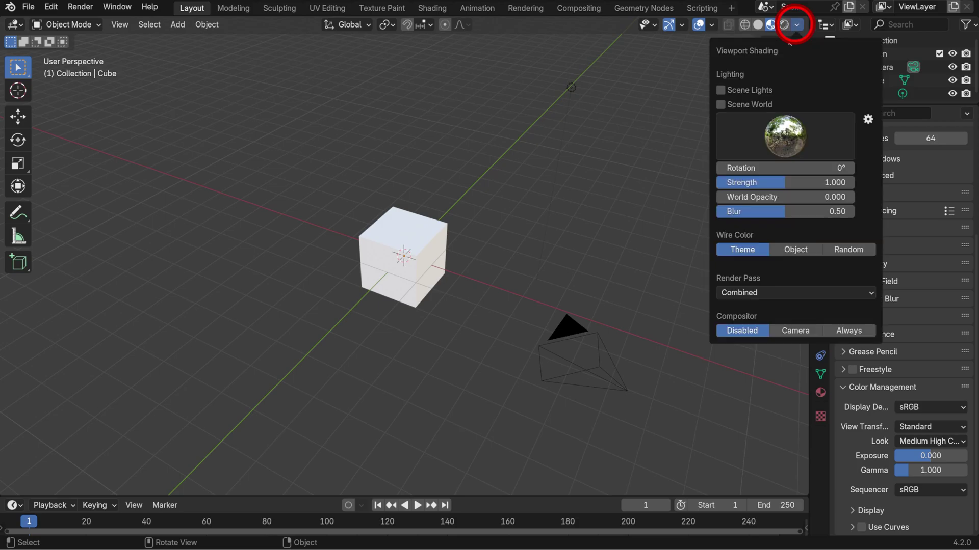
pyautogui.click(737, 91)
pyautogui.click(736, 105)
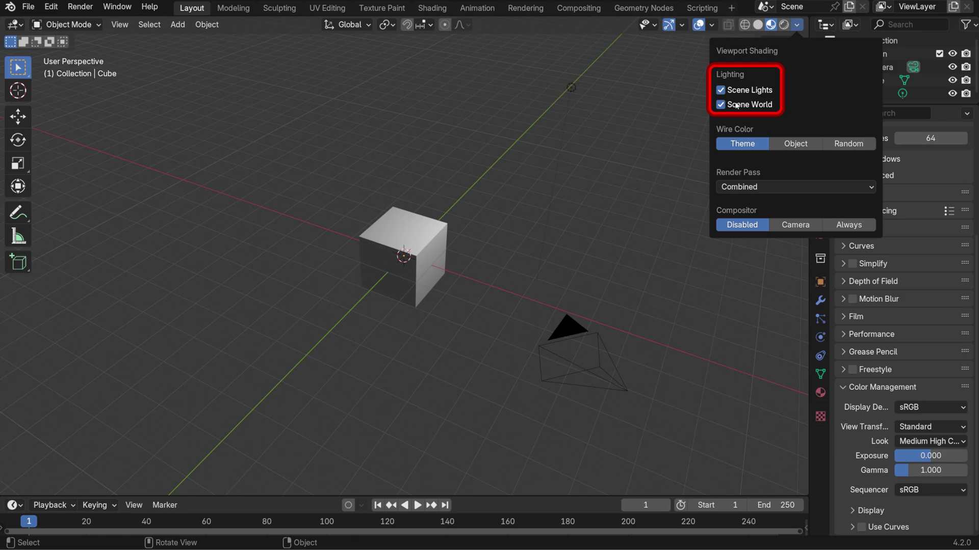
# Delete the default cube and add a Monkey mesh in its place
pyautogui.click(415, 243)
pyautogui.press('x')
pyautogui.click(427, 242)
pyautogui.moveTo(427, 243); pyautogui.dragTo(491, 294, button='middle')
pyautogui.hotkey('shift', 'a')
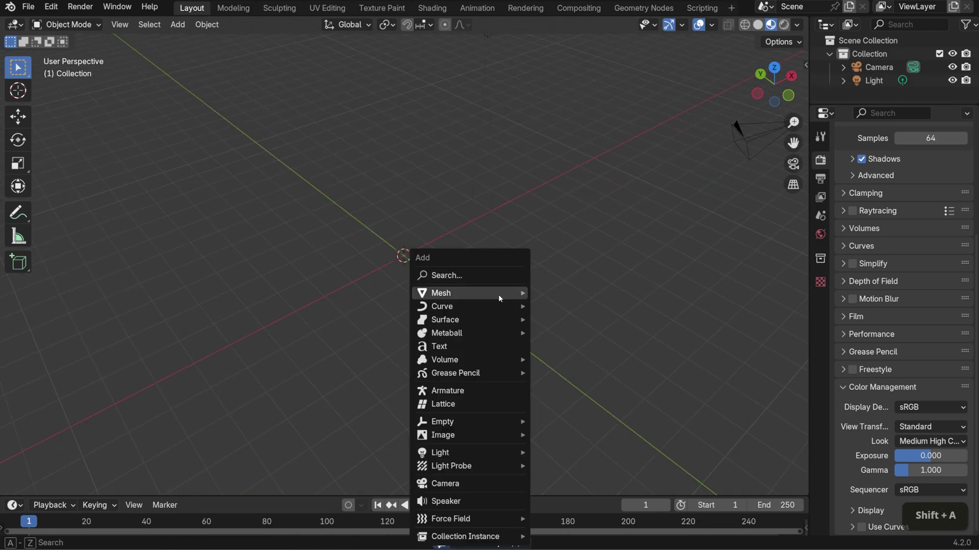
pyautogui.moveTo(459, 293)
pyautogui.click(578, 415)
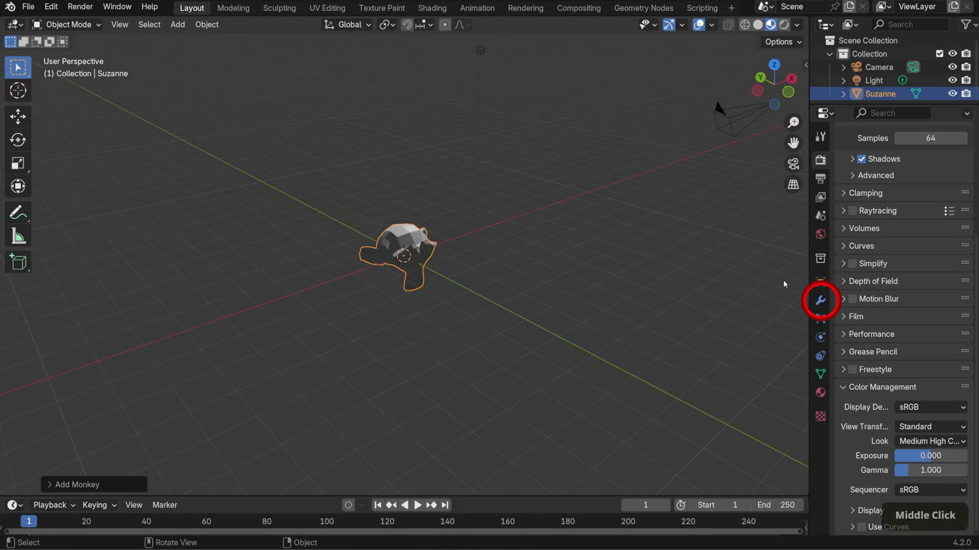
# Try a Subdivision Surface modifier at viewport level 2, then remove it
pyautogui.click(820, 300)
pyautogui.click(890, 158)
pyautogui.click(893, 159)
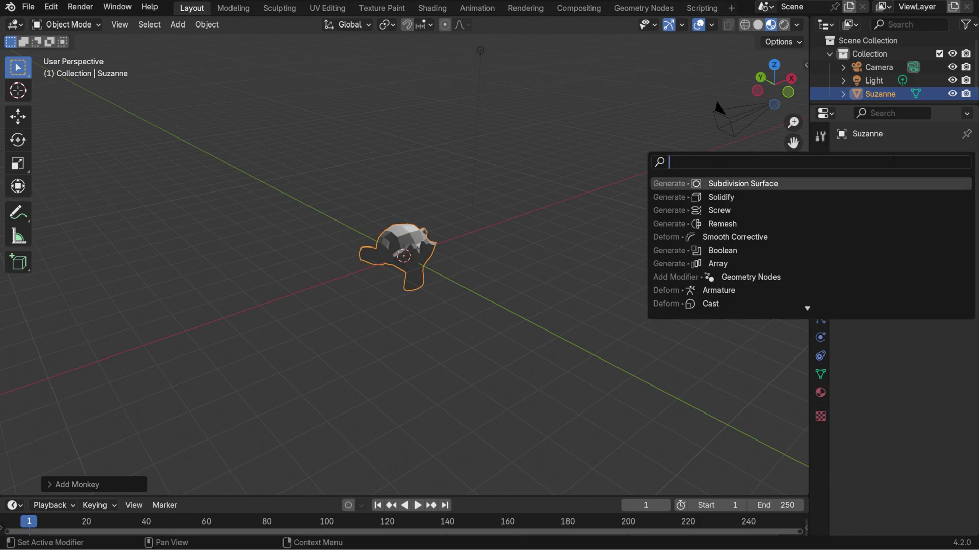
pyautogui.click(846, 181)
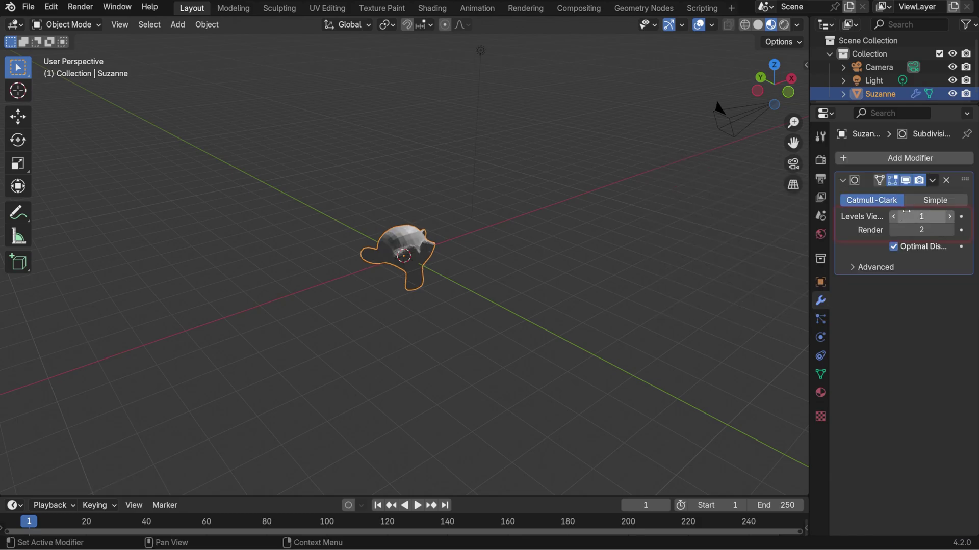
pyautogui.doubleClick(921, 216)
pyautogui.write('2')
pyautogui.press('Return')
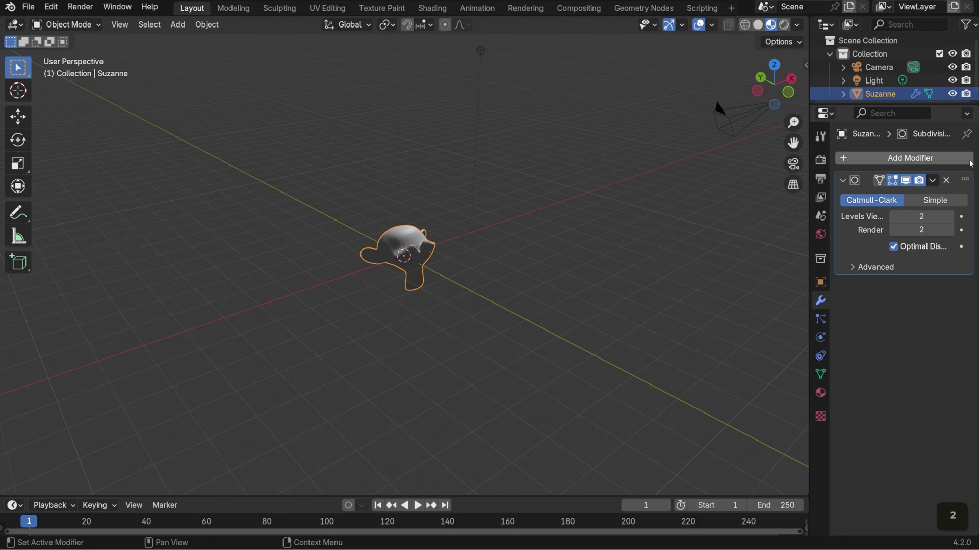
pyautogui.click(946, 181)
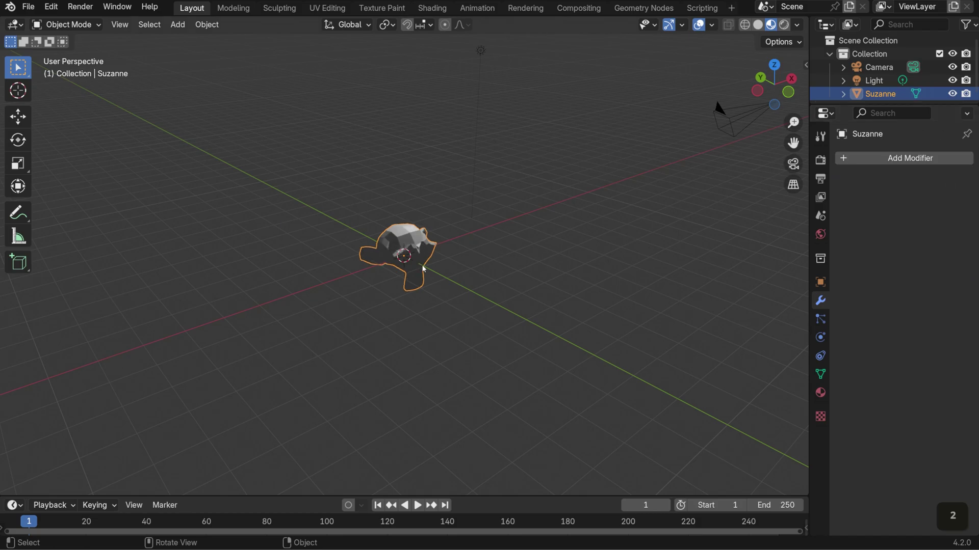
# Subdivide Suzanne at level 2 with Ctrl+2, scale her up, and apply Shade Auto Smooth
pyautogui.hotkey('ctrl', '2')
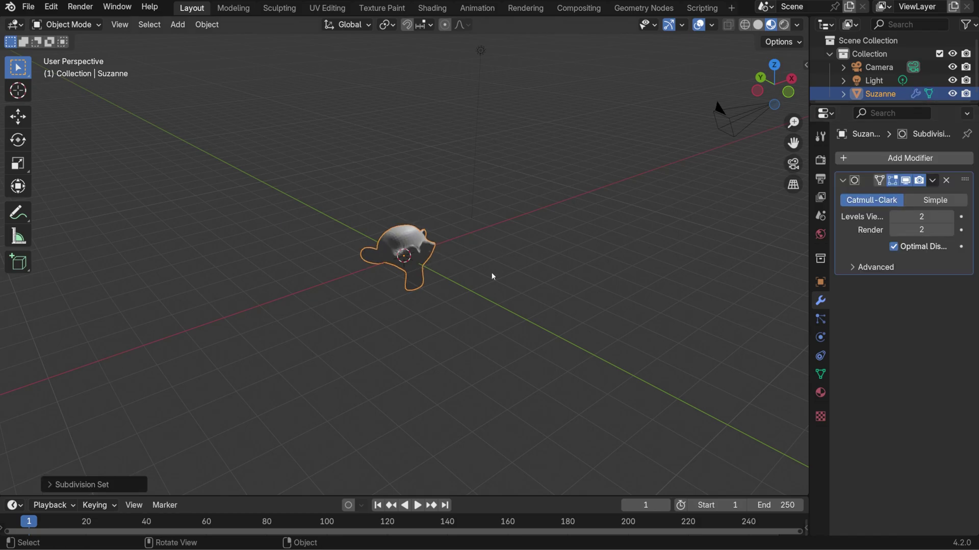
pyautogui.press('s')
pyautogui.click(533, 273)
pyautogui.rightClick(480, 222)
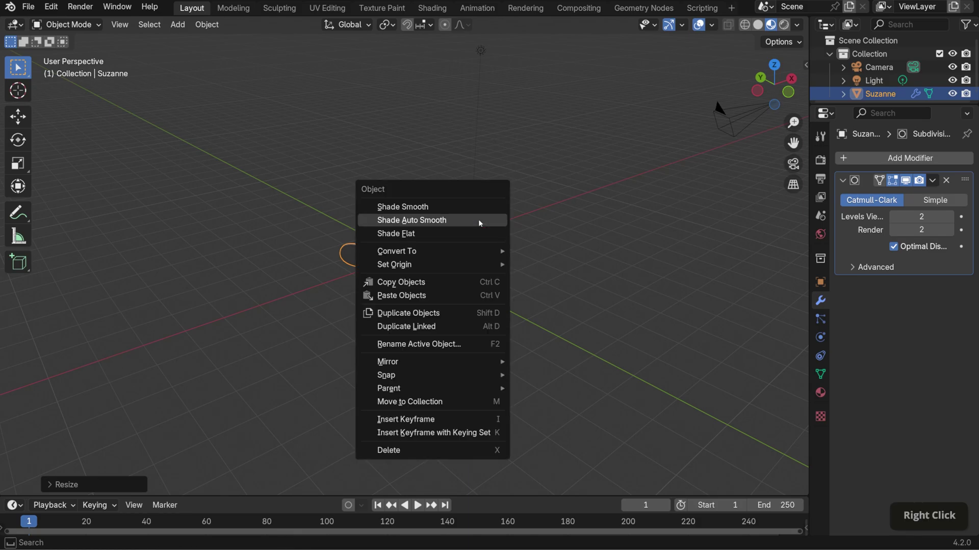
pyautogui.click(478, 221)
pyautogui.scroll(-2, 584, 324)
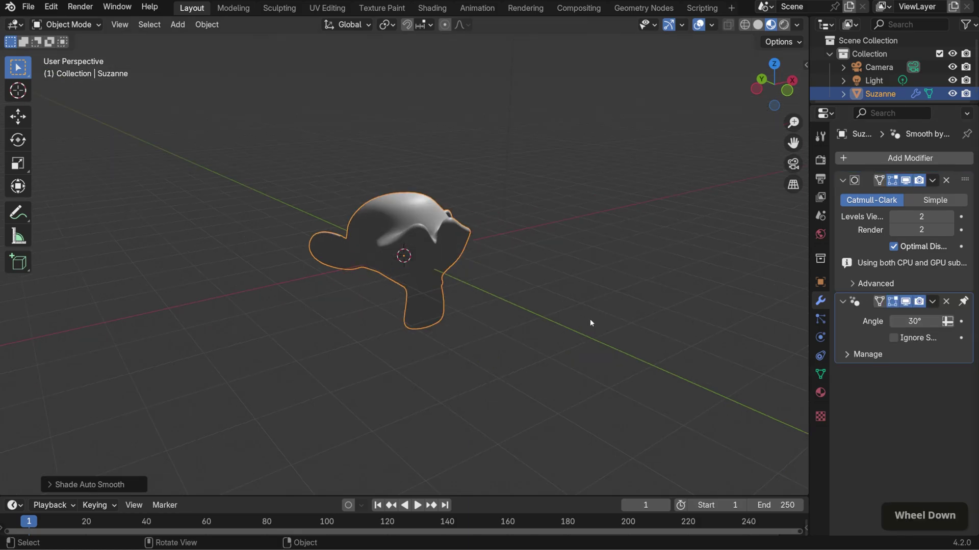
# Turn the enlarged lower area into a Shader Editor and create a material named STIPPLE
pyautogui.moveTo(481, 495); pyautogui.dragTo(543, 254)
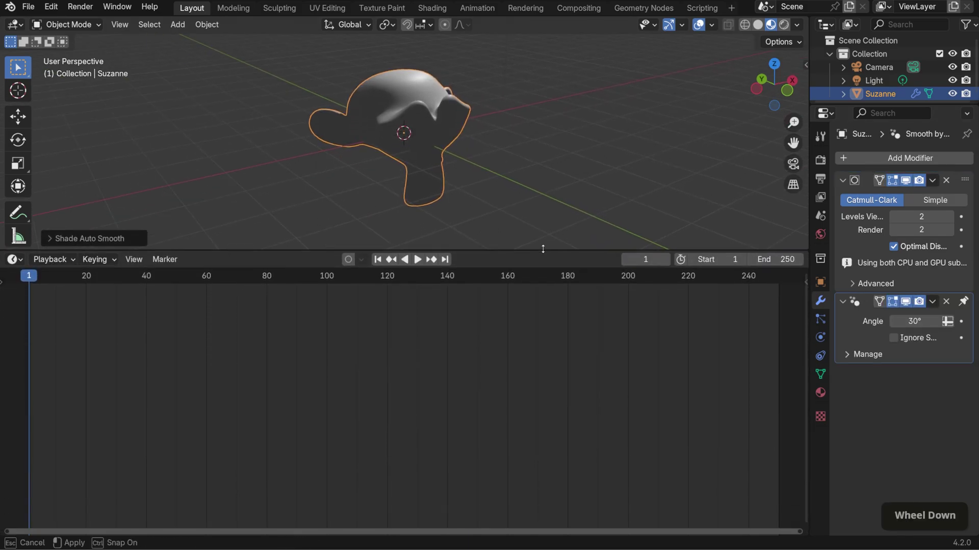
pyautogui.click(14, 264)
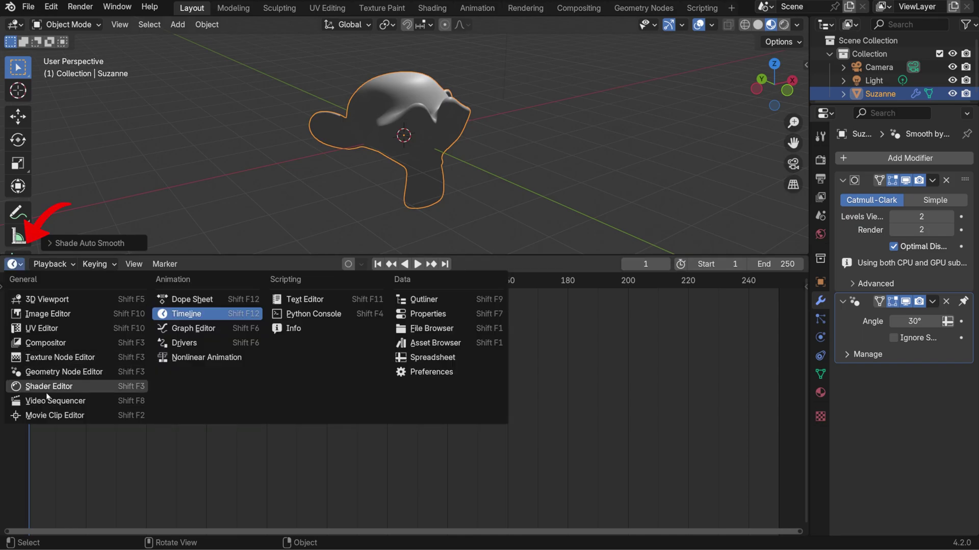
pyautogui.click(48, 389)
pyautogui.click(431, 264)
pyautogui.doubleClick(428, 264)
pyautogui.write('STI')
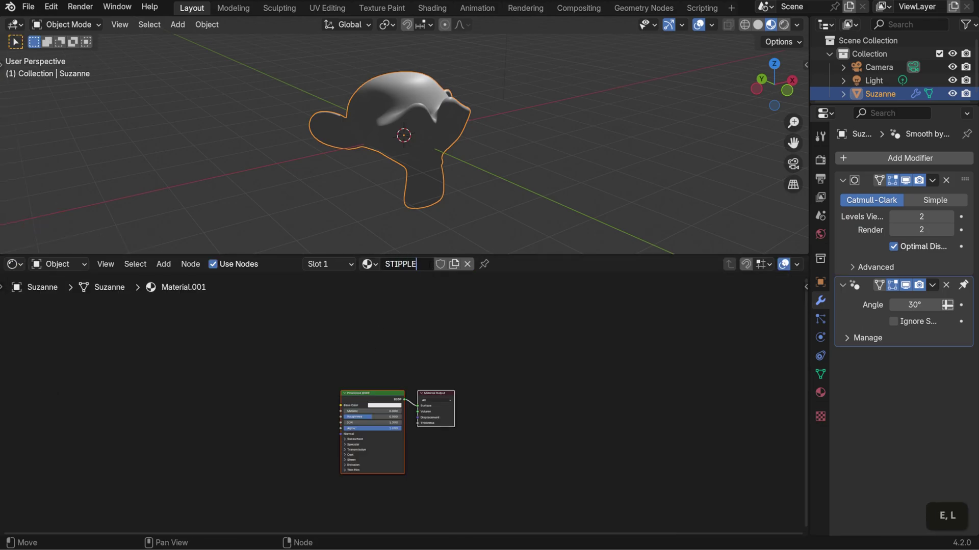
pyautogui.write('PPLE')
pyautogui.press('Return')
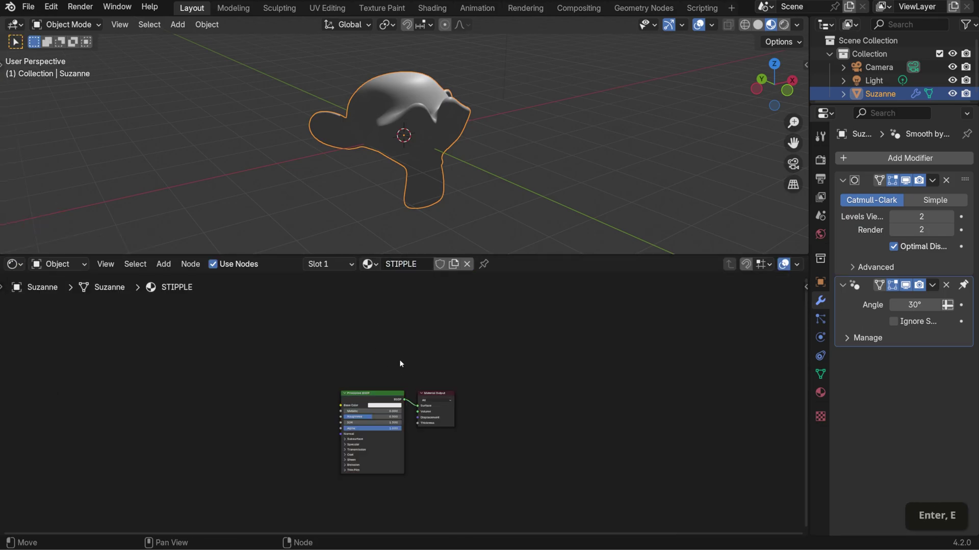
# Spread the Principled BSDF left and the Material Output right to make room
pyautogui.click(372, 393)
pyautogui.press('g')
pyautogui.click(243, 372)
pyautogui.click(436, 402)
pyautogui.press('g')
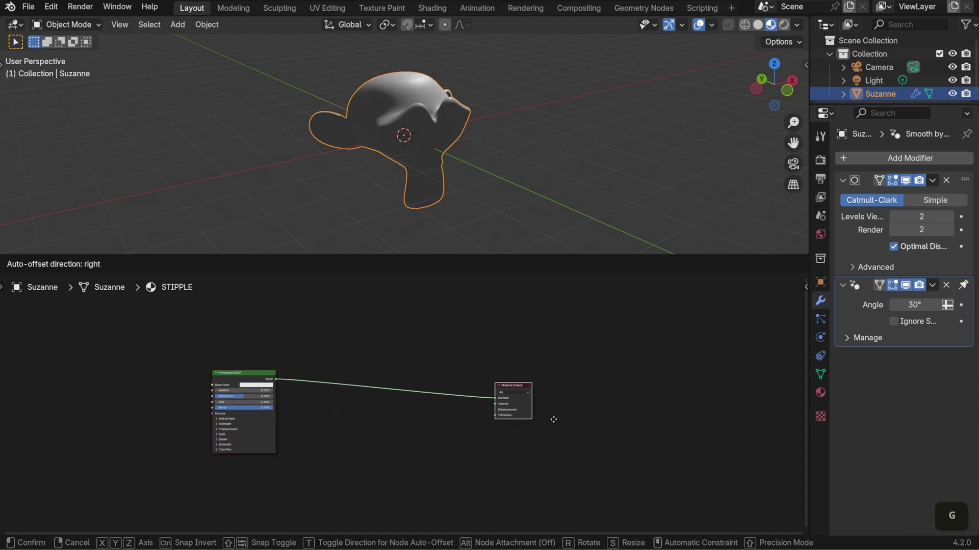
pyautogui.click(554, 419)
pyautogui.scroll(2, 341, 406)
# Insert a Shader to RGB node and a Color Ramp into the shader link
pyautogui.hotkey('shift', 'a')
pyautogui.write('shade')
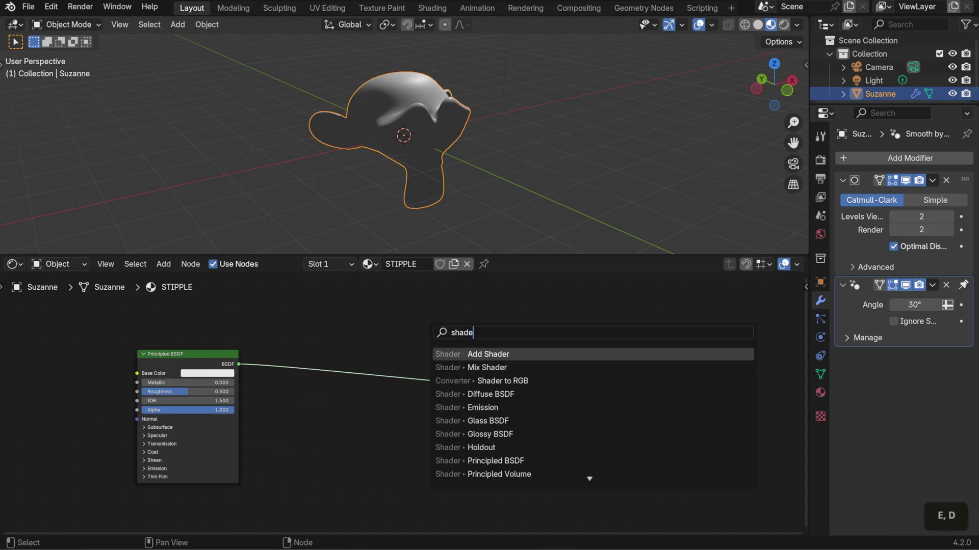
pyautogui.write('r to')
pyautogui.press('Return')
pyautogui.click(392, 369)
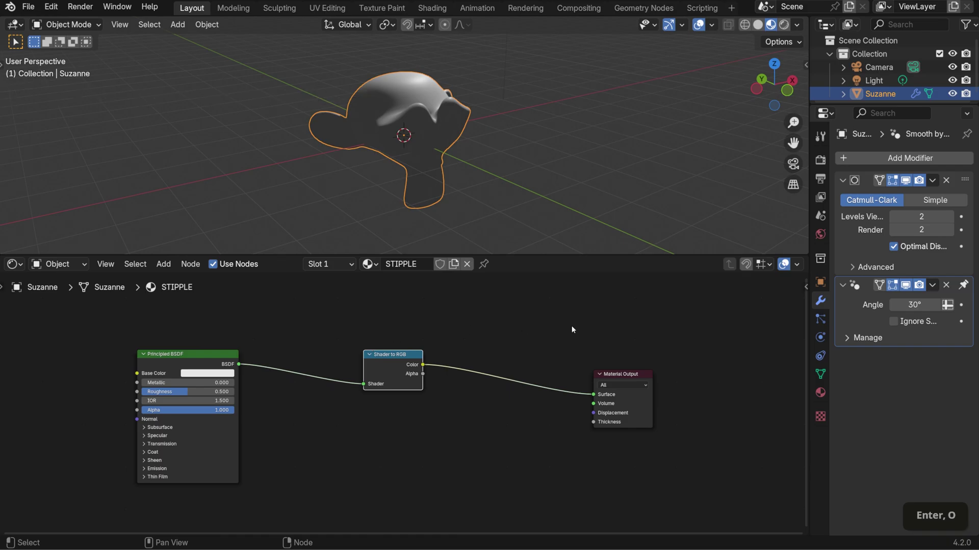
pyautogui.hotkey('shift', 'a')
pyautogui.write('co')
pyautogui.press('Return')
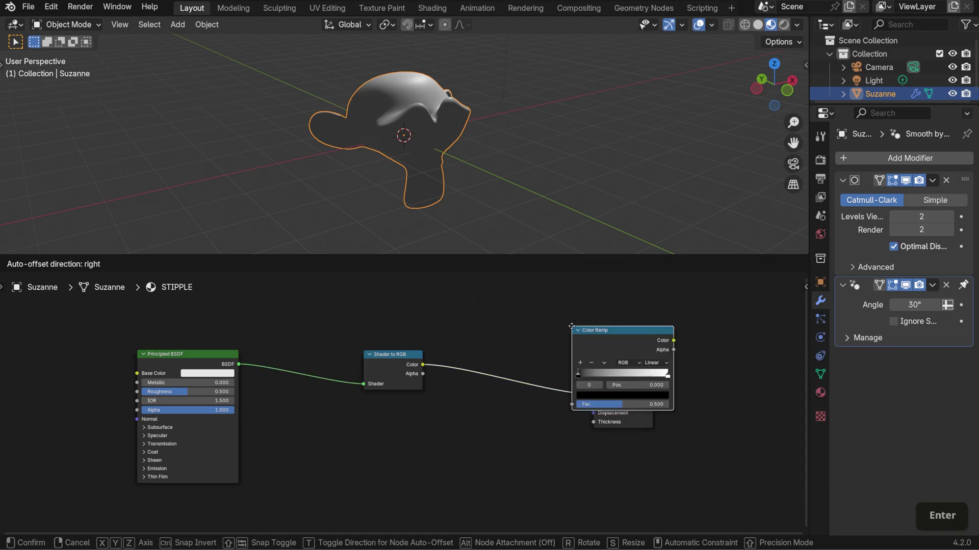
pyautogui.click(475, 333)
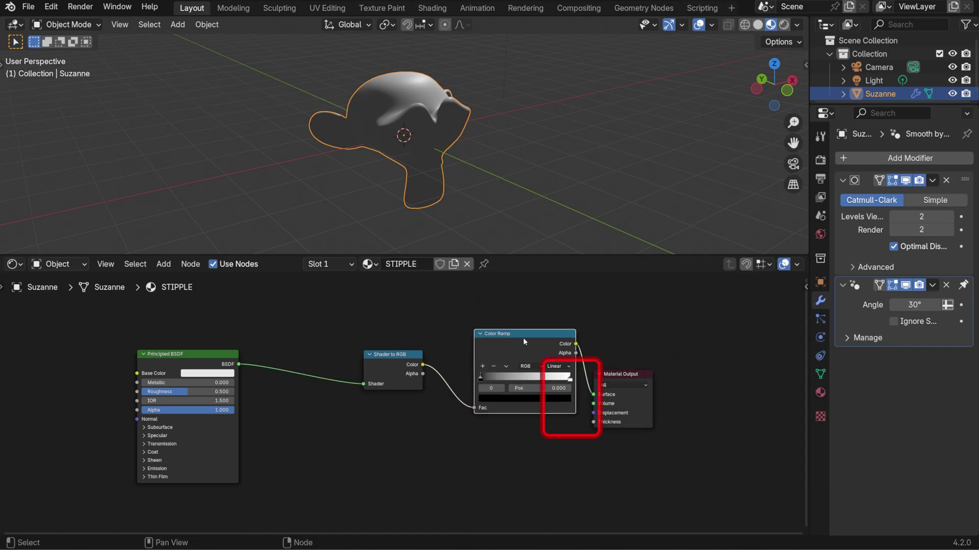
# Set the Color Ramp to Constant interpolation and shift its white stop
pyautogui.click(564, 371)
pyautogui.click(554, 420)
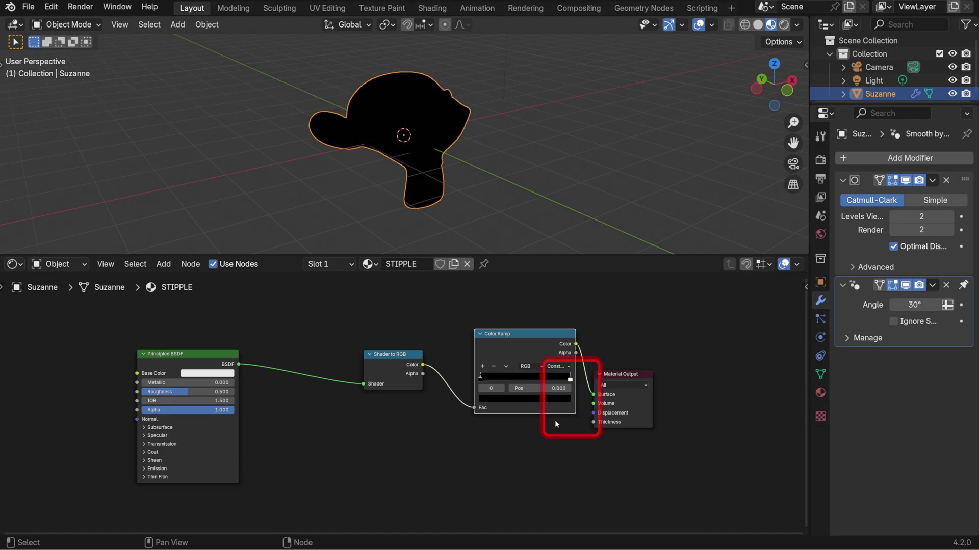
pyautogui.click(571, 380)
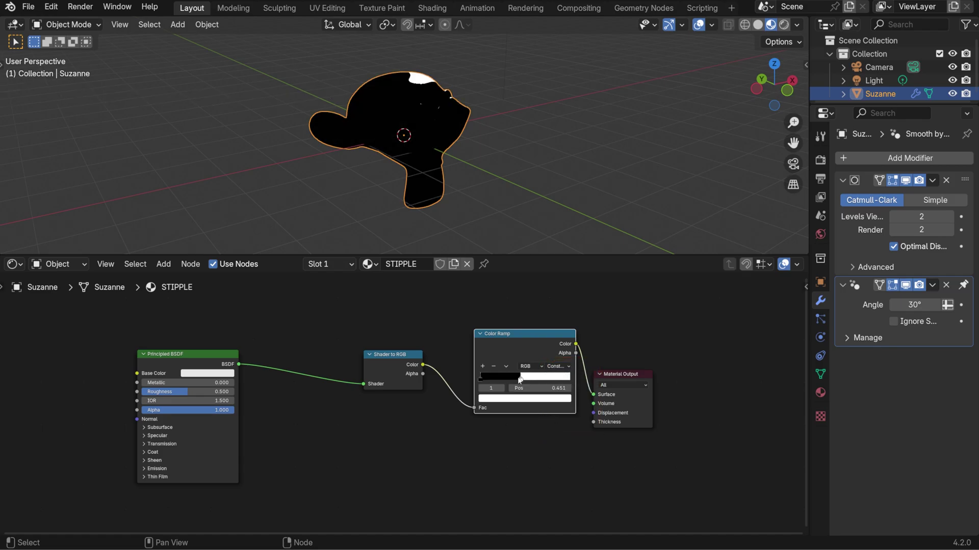
pyautogui.moveTo(520, 380)
pyautogui.mouseDown()
pyautogui.moveTo(500, 380)
pyautogui.moveTo(528, 379)
pyautogui.moveTo(481, 380)
pyautogui.moveTo(555, 378)
pyautogui.mouseUp()
# Tint the Principled BSDF base colour teal
pyautogui.keyDown('shift'); pyautogui.moveTo(458, 379); pyautogui.dragTo(513, 389, button='middle'); pyautogui.keyUp('shift')
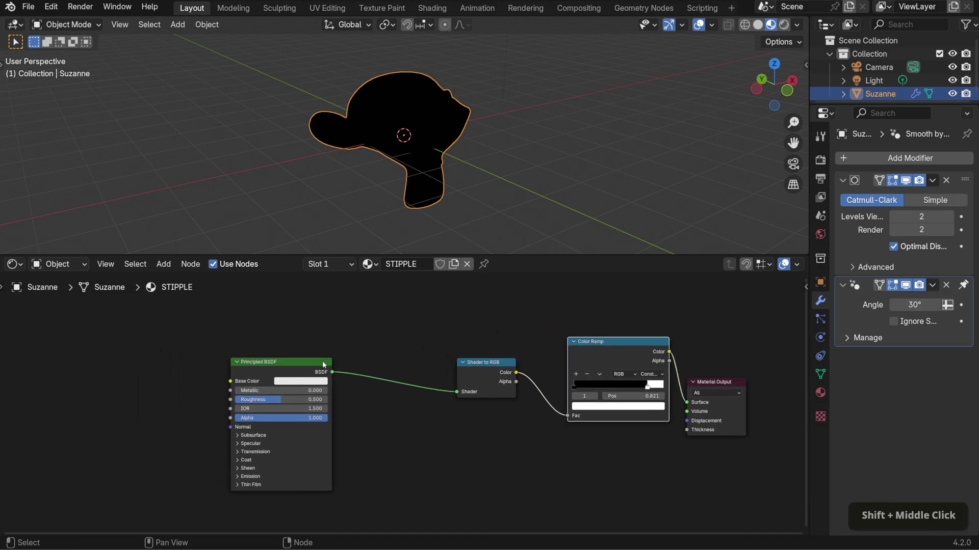
pyautogui.press('g')
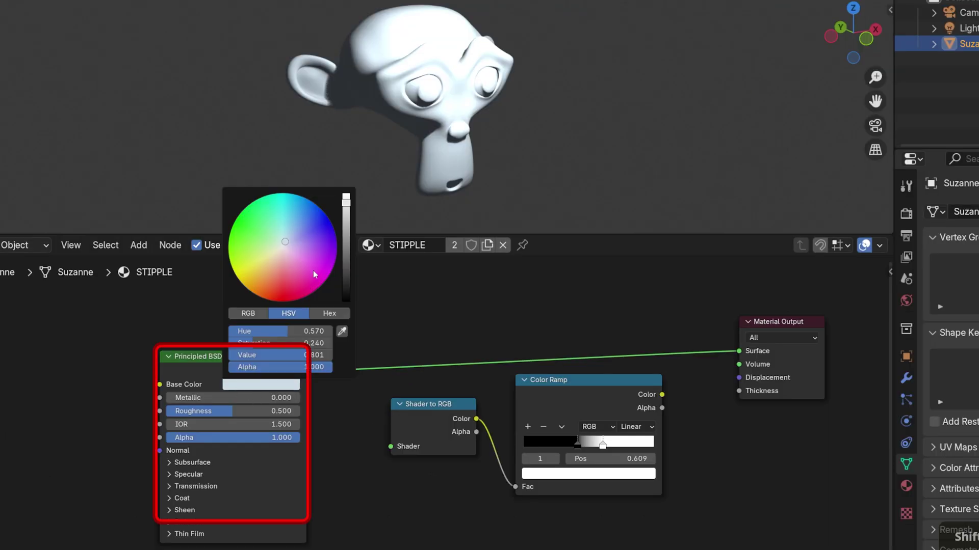
pyautogui.moveTo(283, 248); pyautogui.dragTo(313, 226)
# Wire the BSDF into Shader to RGB and the Color Ramp colour into Surface, with Constant steps
pyautogui.moveTo(204, 398)
pyautogui.mouseDown()
pyautogui.moveTo(243, 398)
pyautogui.moveTo(233, 398)
pyautogui.mouseUp()
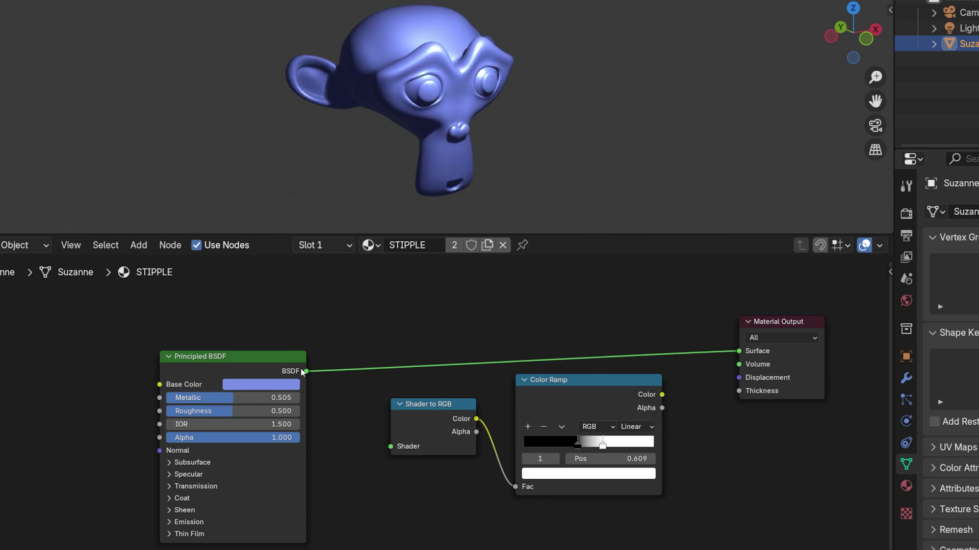
pyautogui.moveTo(306, 372); pyautogui.dragTo(390, 446)
pyautogui.moveTo(661, 394); pyautogui.dragTo(738, 352)
pyautogui.moveTo(603, 445); pyautogui.dragTo(544, 446)
pyautogui.click(636, 426)
pyautogui.click(637, 449)
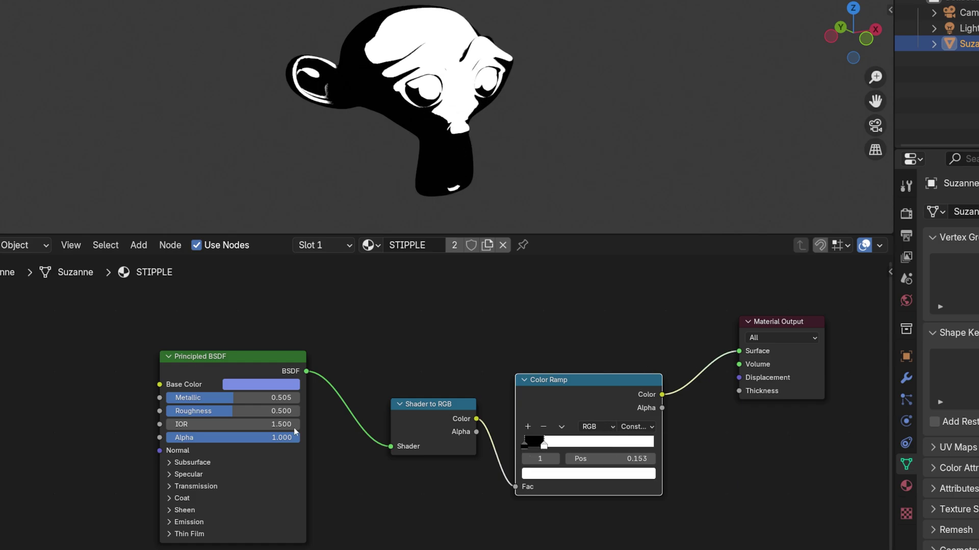
# Adjust the Principled BSDF base colour's brightness and shift its hue toward pink
pyautogui.click(261, 384)
pyautogui.moveTo(346, 214)
pyautogui.mouseDown()
pyautogui.moveTo(347, 228)
pyautogui.moveTo(350, 196)
pyautogui.mouseUp()
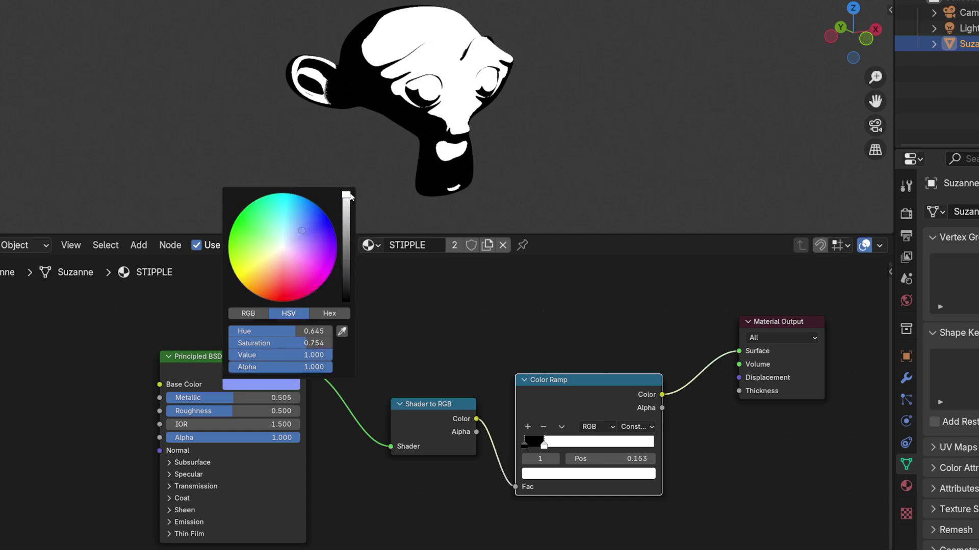
pyautogui.moveTo(301, 231)
pyautogui.mouseDown()
pyautogui.moveTo(301, 268)
pyautogui.moveTo(270, 258)
pyautogui.moveTo(301, 266)
pyautogui.mouseUp()
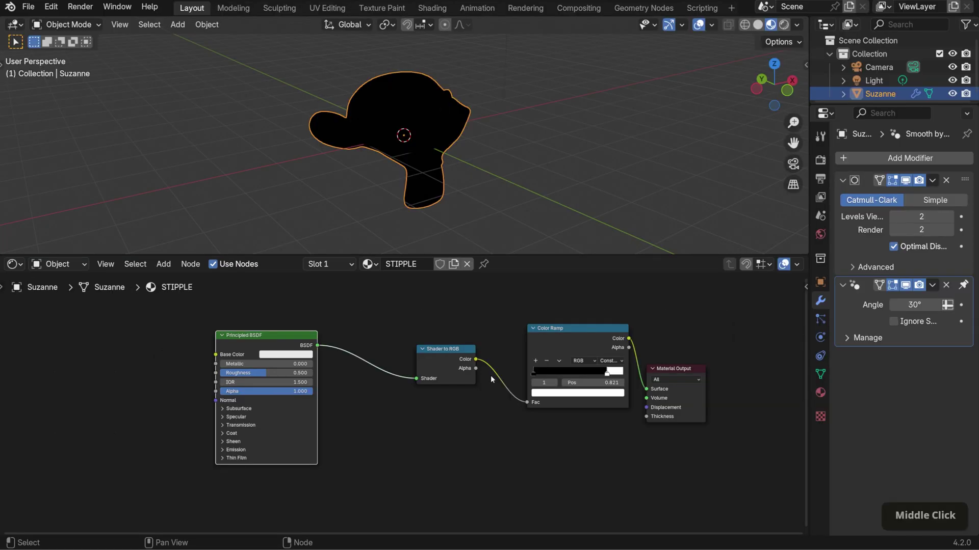
# Widen the ramp's white band and move the light near Suzanne along Y
pyautogui.moveTo(600, 370); pyautogui.dragTo(558, 373)
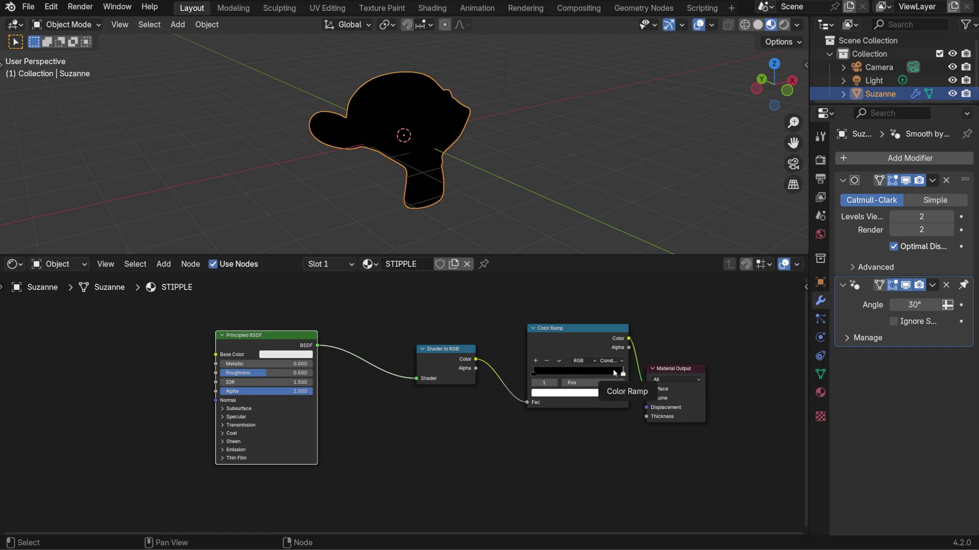
pyautogui.moveTo(576, 179); pyautogui.dragTo(586, 170, button='middle')
pyautogui.scroll(-3, 585, 173)
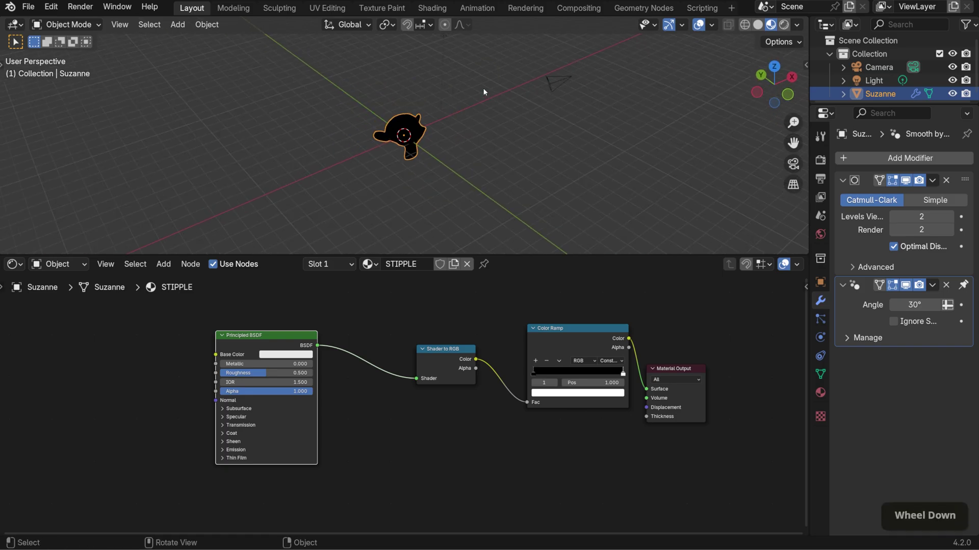
pyautogui.keyDown('shift'); pyautogui.moveTo(478, 90); pyautogui.dragTo(484, 125, button='middle'); pyautogui.keyUp('shift')
pyautogui.click(454, 68)
pyautogui.press('g')
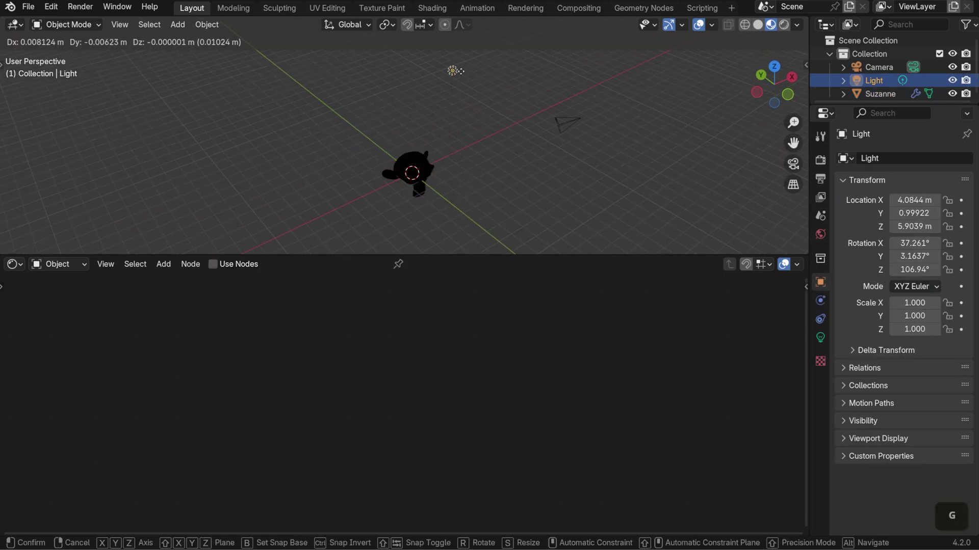
pyautogui.hotkey('shift', 'z')
pyautogui.scroll(-1, 451, 196)
pyautogui.click(451, 196)
pyautogui.press('g')
pyautogui.press('y')
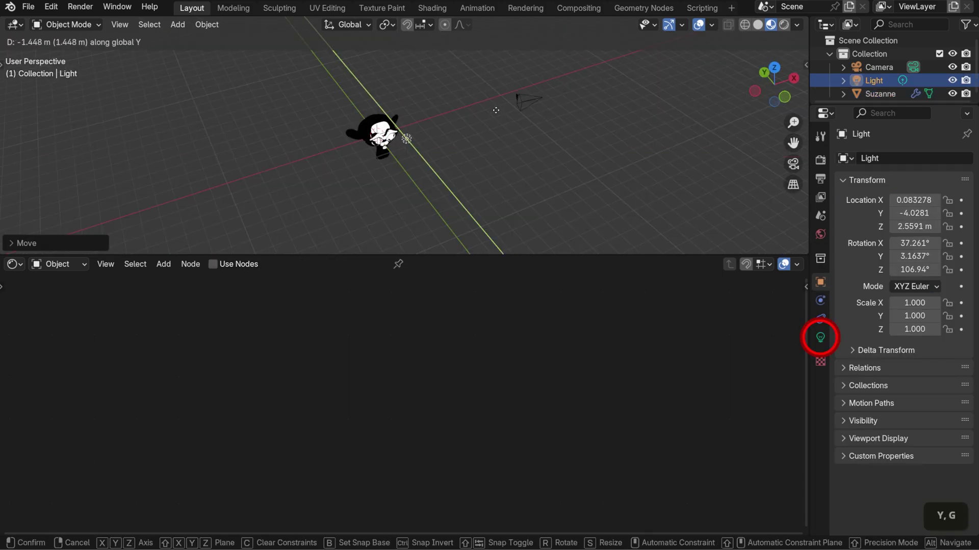
pyautogui.click(490, 106)
# Lower the light vertically to Z 1.9409 m
pyautogui.moveTo(490, 106); pyautogui.dragTo(522, 87, button='middle')
pyautogui.press('g')
pyautogui.press('z')
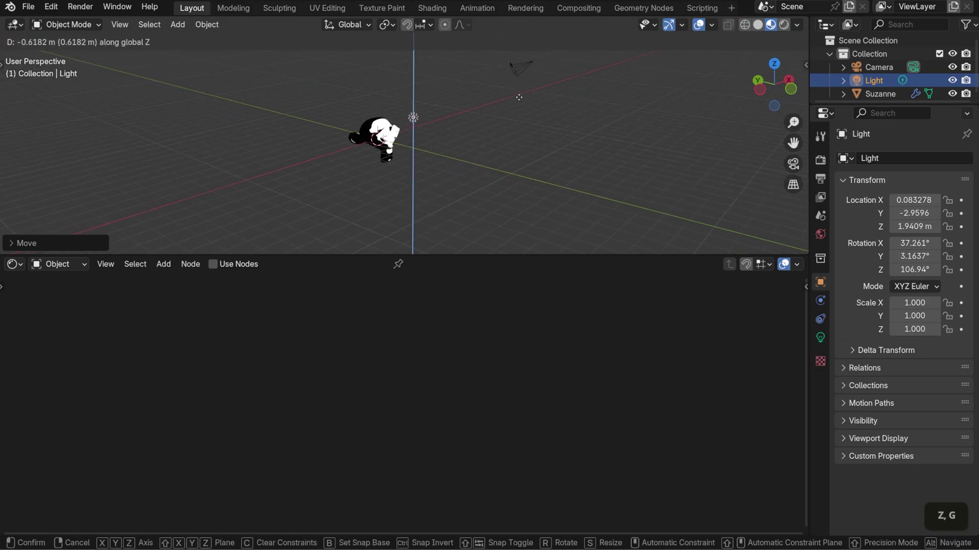
pyautogui.click(868, 292)
# Set the light's Power from 1000 W to 750 W
pyautogui.click(820, 338)
pyautogui.click(916, 249)
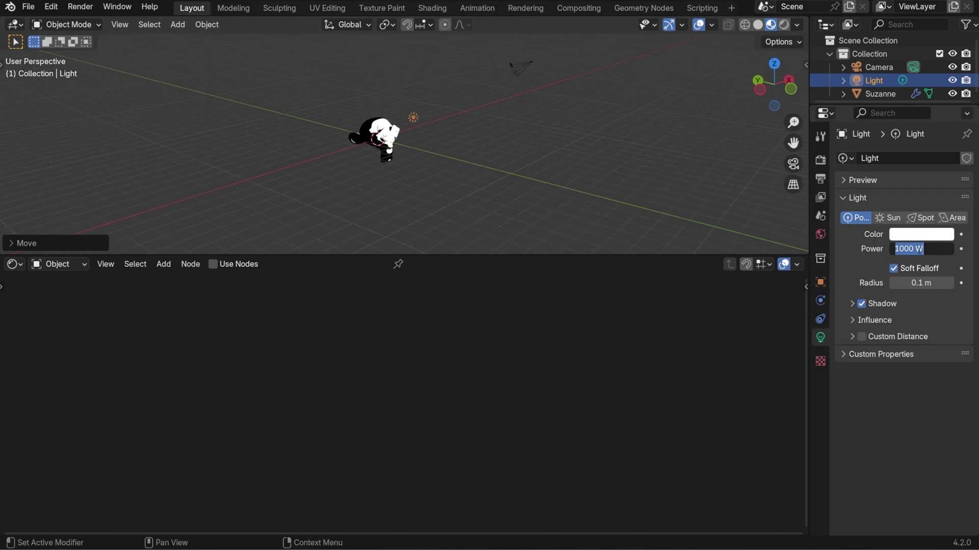
pyautogui.press('BackSpace')
pyautogui.write('750')
pyautogui.press('Return')
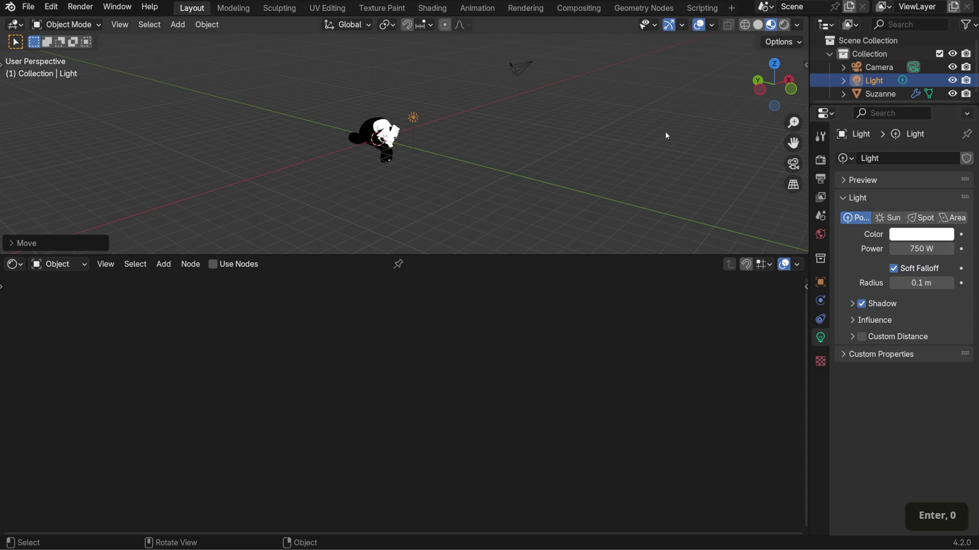
pyautogui.scroll(-2, 666, 136)
# Move the ramp's white stop to the middle and lighten the dark stop
pyautogui.click(386, 153)
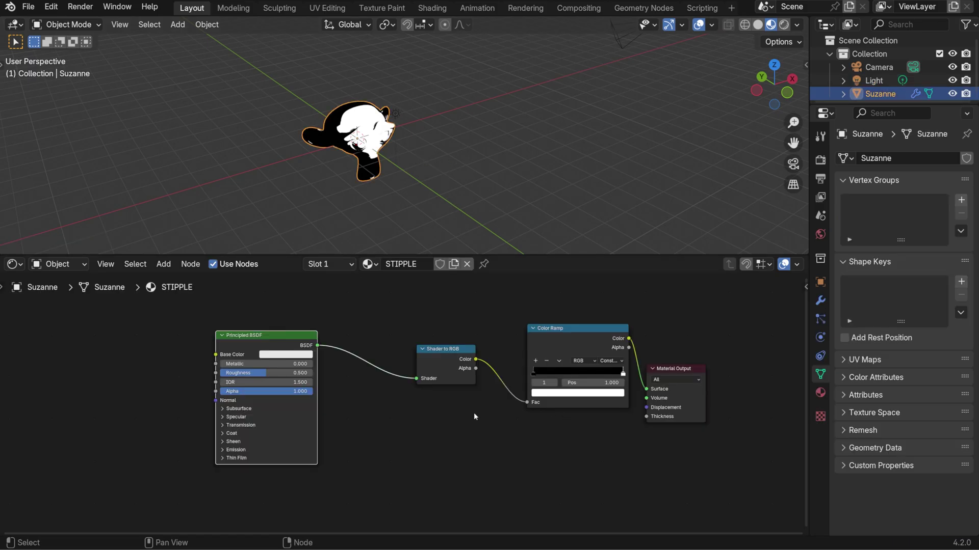
pyautogui.moveTo(591, 439); pyautogui.dragTo(542, 372, button='middle')
pyautogui.moveTo(534, 374)
pyautogui.mouseDown()
pyautogui.moveTo(496, 374)
pyautogui.moveTo(530, 366)
pyautogui.mouseUp()
pyautogui.scroll(1, 503, 376)
pyautogui.click(497, 391)
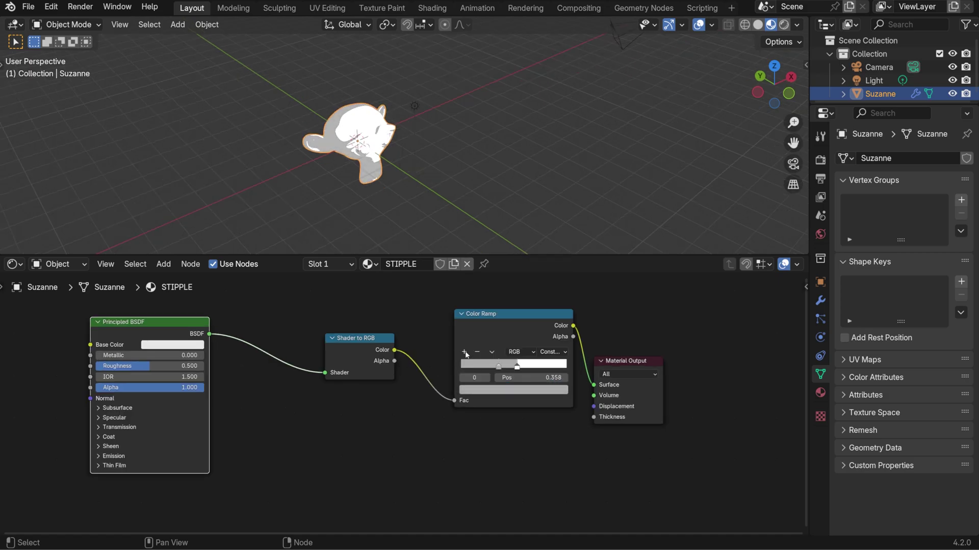
# Add a third ramp stop and darken it to deep grey
pyautogui.click(465, 352)
pyautogui.click(484, 391)
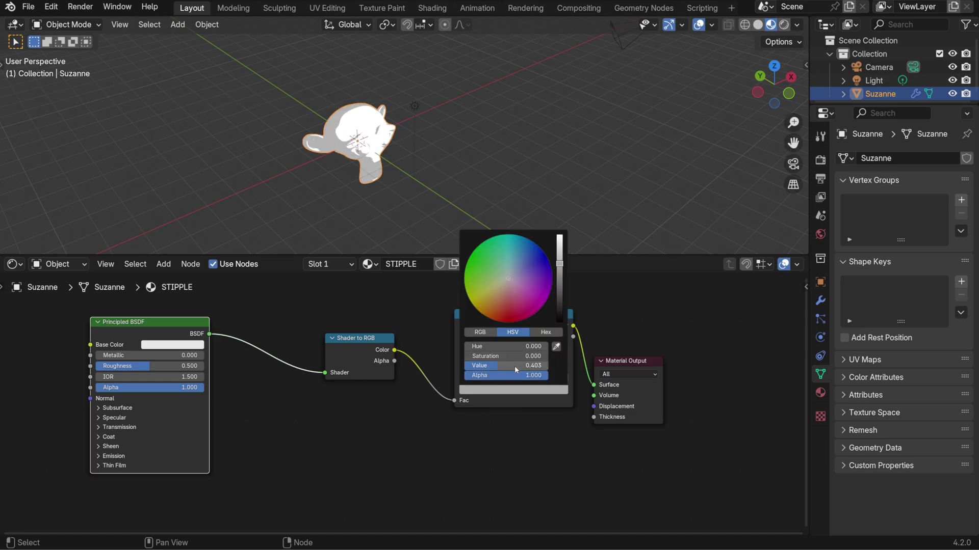
pyautogui.moveTo(515, 366); pyautogui.dragTo(490, 366)
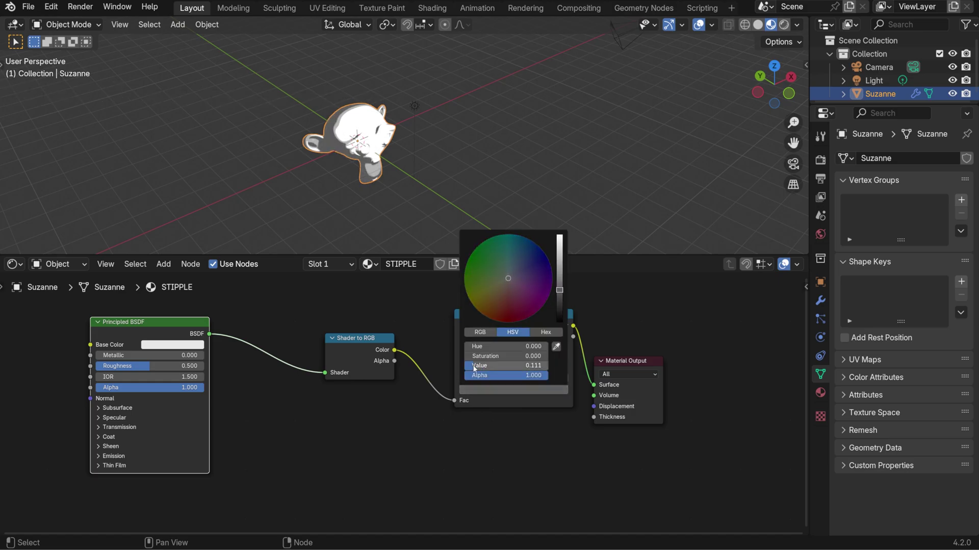
pyautogui.hotkey('shift', 'a')
# Insert a Multiply Mix Color node between ramp and output with a bright green B colour
pyautogui.write('m')
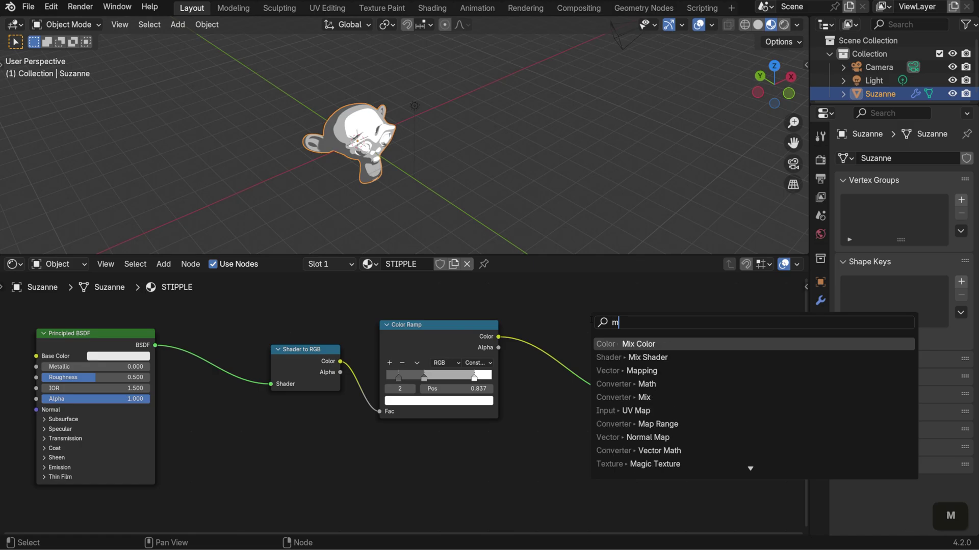
pyautogui.write('ix color')
pyautogui.press('Return')
pyautogui.click(539, 316)
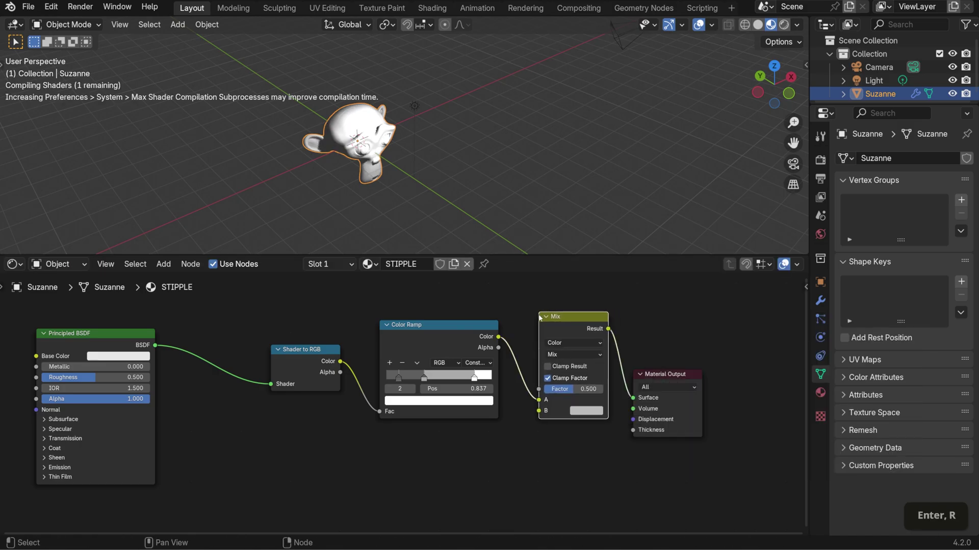
pyautogui.click(575, 353)
pyautogui.click(559, 402)
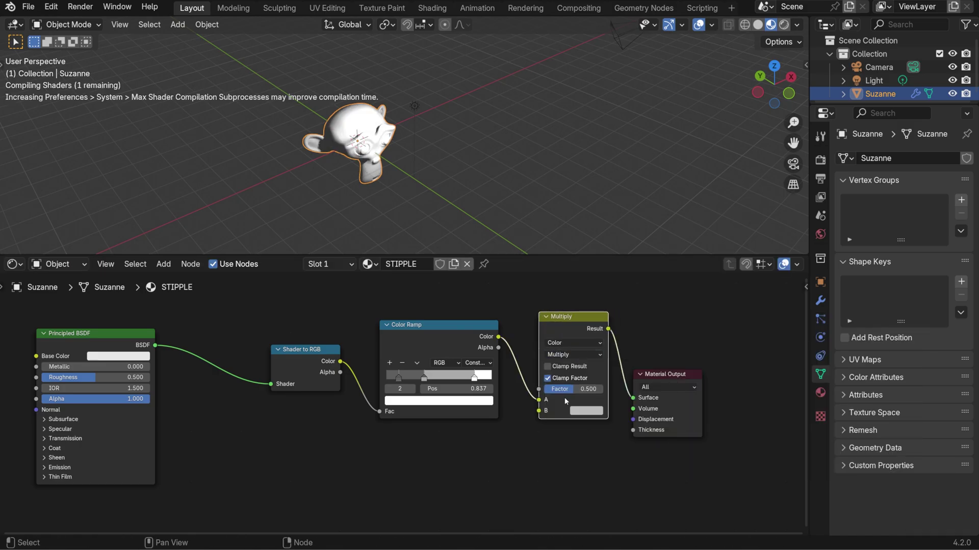
pyautogui.click(584, 411)
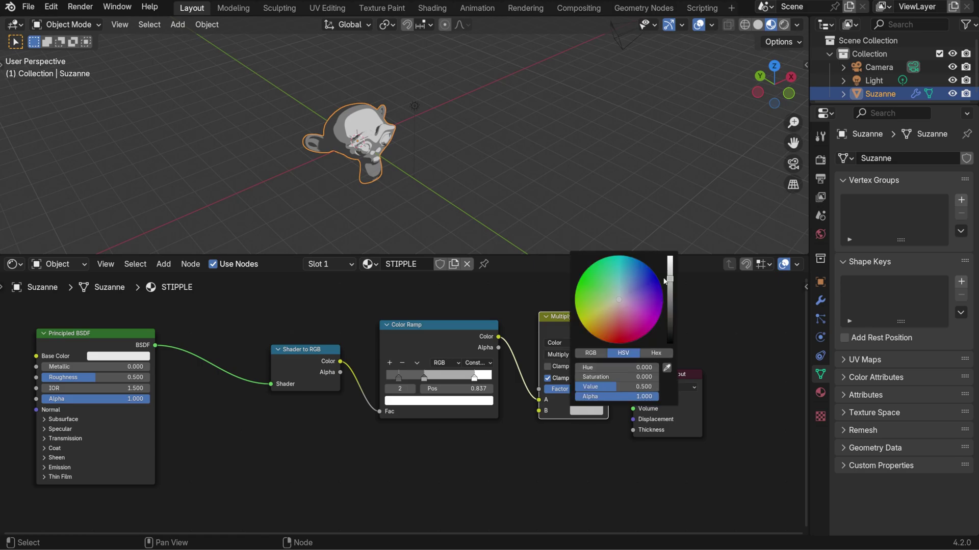
pyautogui.moveTo(665, 281); pyautogui.dragTo(670, 257)
pyautogui.click(607, 277)
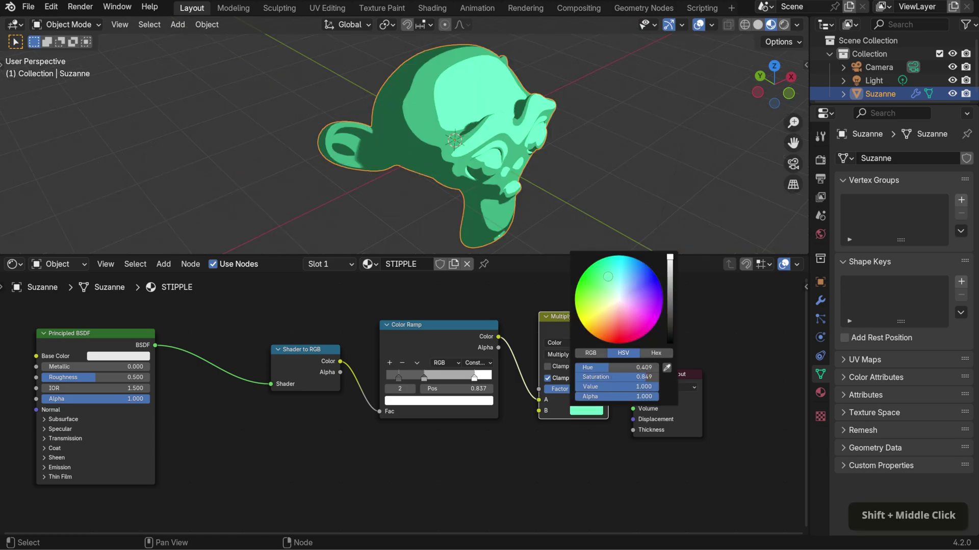
pyautogui.moveTo(608, 277); pyautogui.dragTo(609, 272)
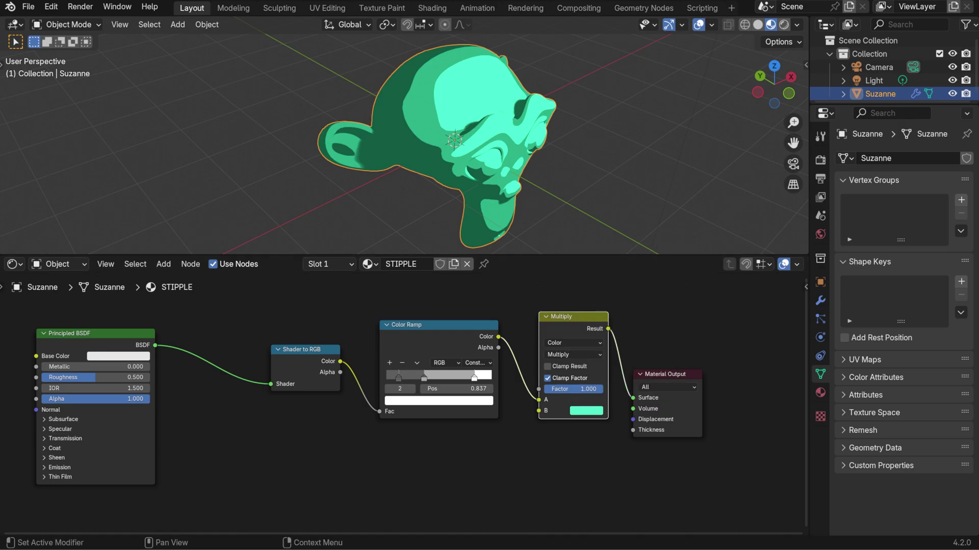
pyautogui.keyDown('ctrl'); pyautogui.scroll(1, 393, 399); pyautogui.keyUp('ctrl')
# Colour the shadow stop dark blue, reposition the cream highlight stop, and check the BSDF base colour
pyautogui.click(393, 399)
pyautogui.moveTo(422, 290); pyautogui.dragTo(399, 301)
pyautogui.click(438, 401)
pyautogui.moveTo(455, 377)
pyautogui.mouseDown()
pyautogui.moveTo(472, 380)
pyautogui.moveTo(464, 383)
pyautogui.mouseUp()
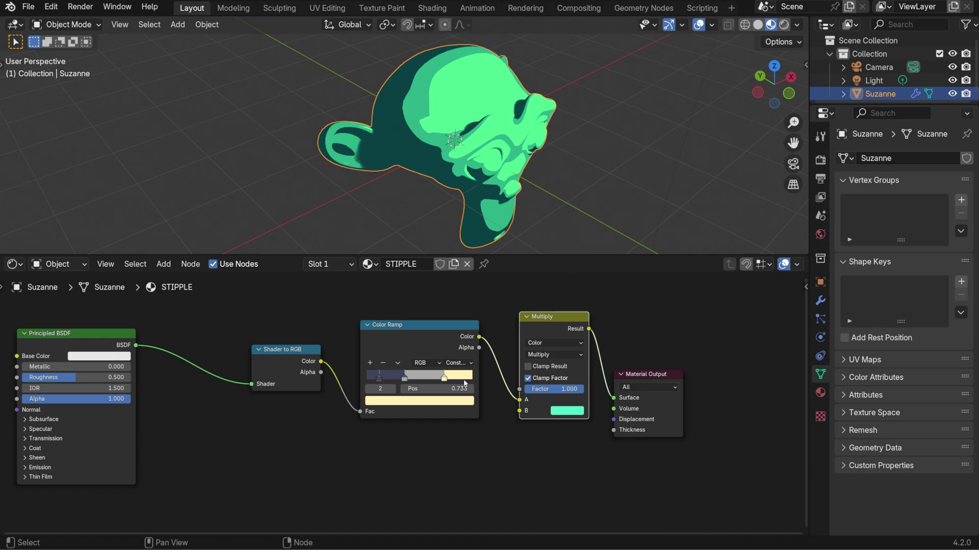
pyautogui.moveTo(333, 413); pyautogui.dragTo(490, 412, button='middle')
pyautogui.click(274, 355)
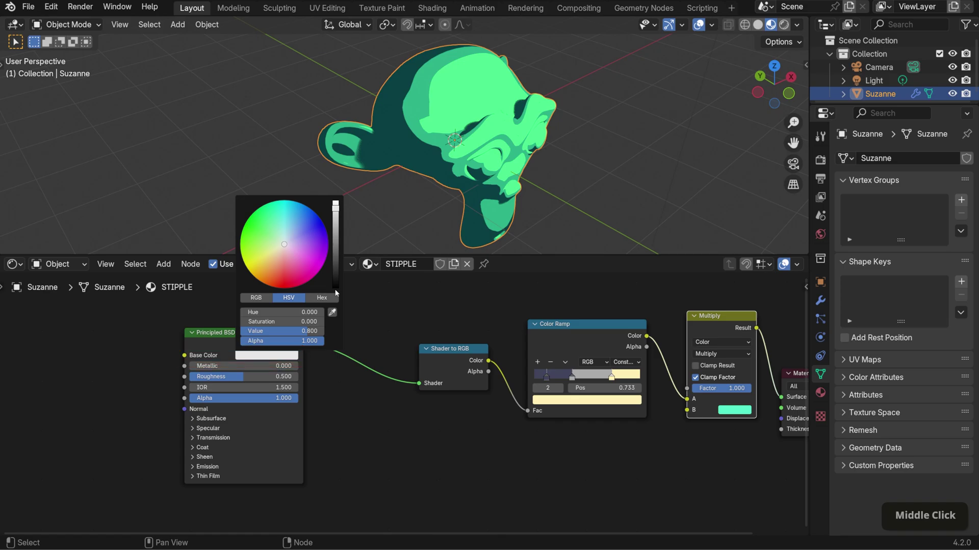
# Insert a Multiply Math node before the Color Ramp with a multiplier nudged just above 1
pyautogui.press('shift')
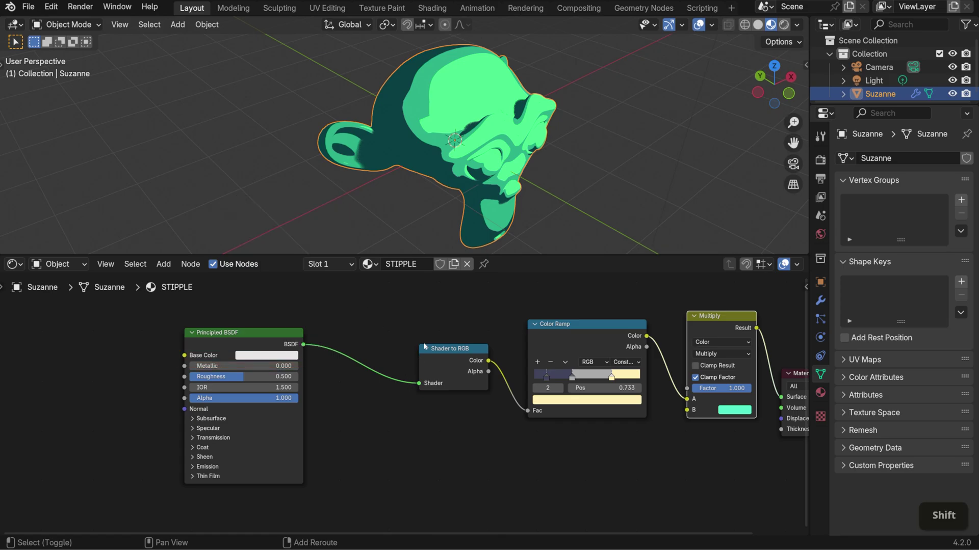
pyautogui.hotkey('shift', 'a')
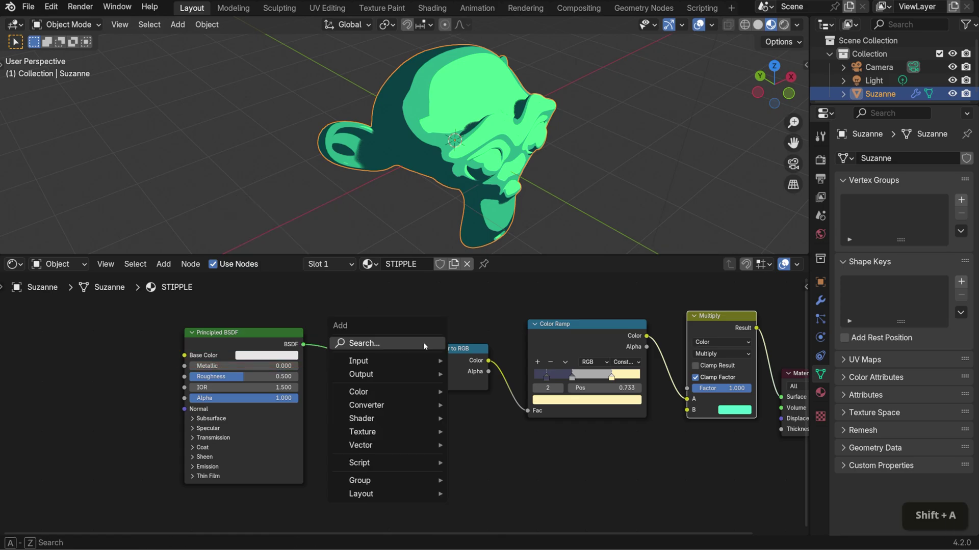
pyautogui.click(424, 347)
pyautogui.write('math')
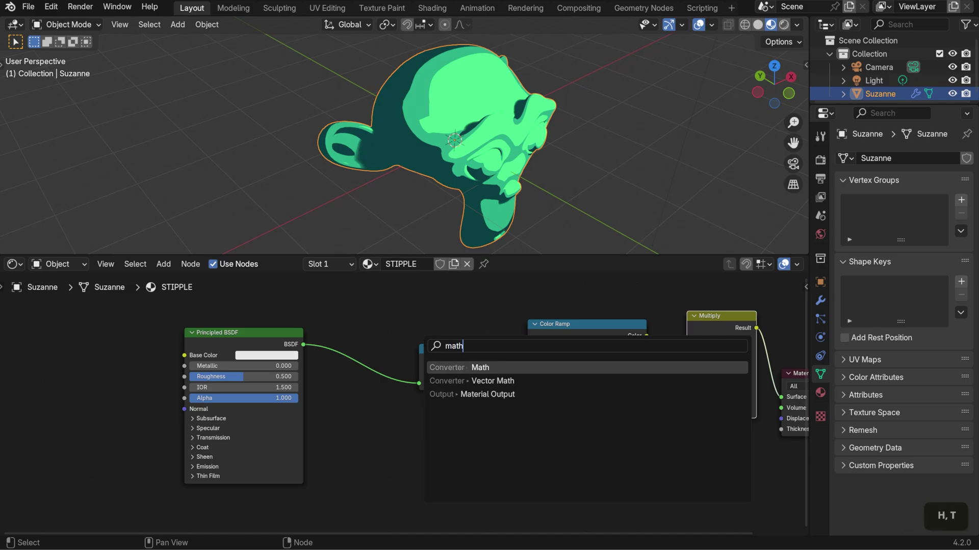
pyautogui.press('Return')
pyautogui.click(535, 362)
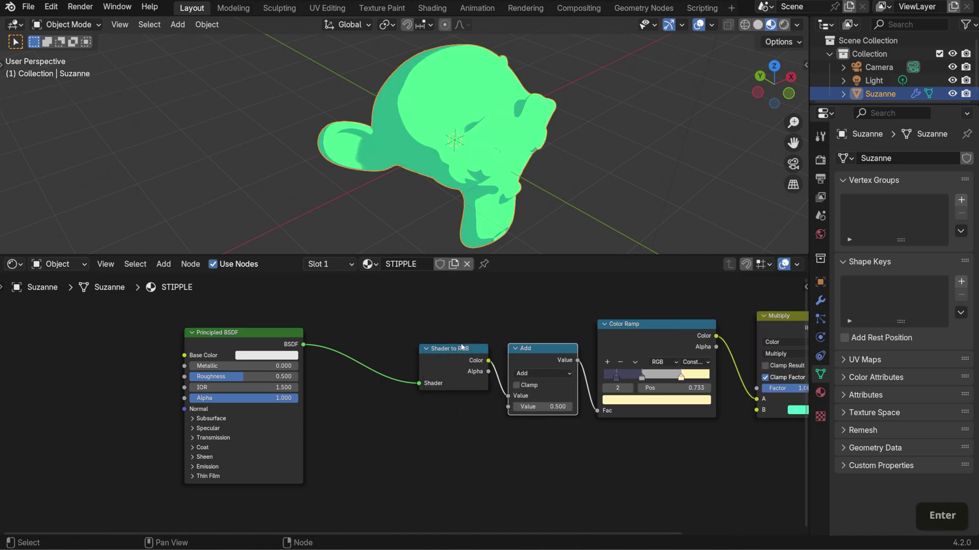
pyautogui.click(544, 378)
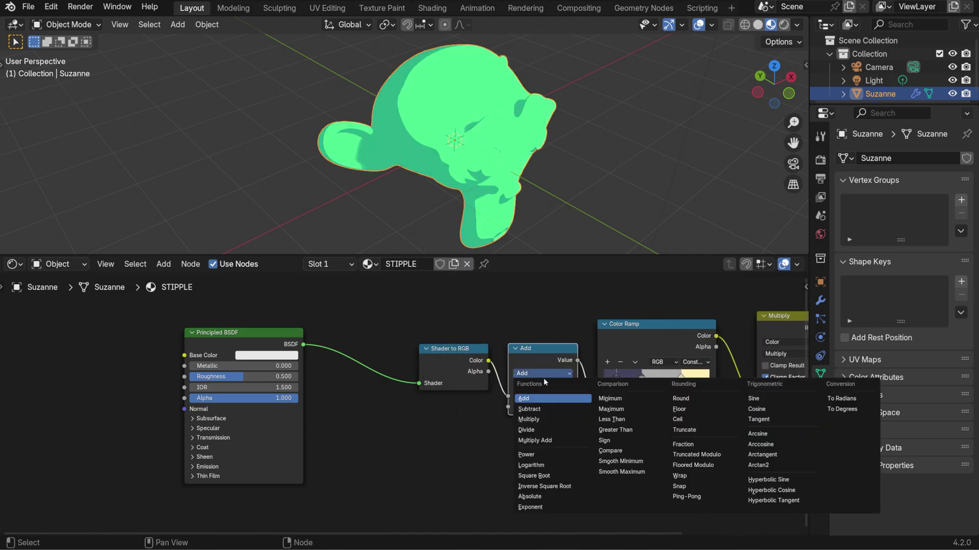
pyautogui.click(533, 424)
pyautogui.click(543, 406)
pyautogui.write('1')
pyautogui.press('Return')
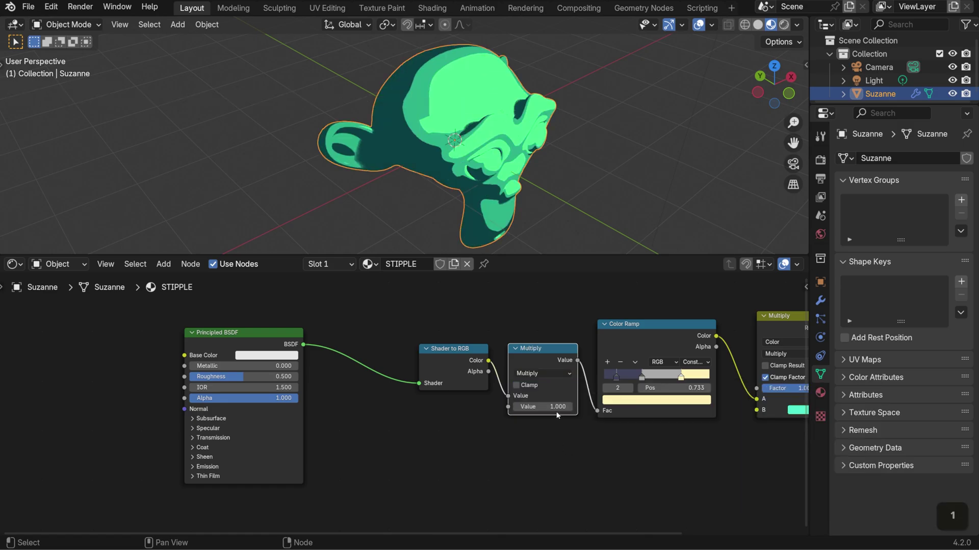
pyautogui.moveTo(558, 415)
pyautogui.keyDown('shift'); pyautogui.mouseDown()
pyautogui.moveTo(581, 416)
pyautogui.moveTo(550, 406)
pyautogui.mouseUp(); pyautogui.keyUp('shift')
# Lower the multiplier to 1.08 and move the Principled BSDF node further right
pyautogui.scroll(-1, 472, 408)
pyautogui.keyDown('shift'); pyautogui.moveTo(439, 392); pyautogui.dragTo(614, 407, button='middle'); pyautogui.keyUp('shift')
pyautogui.click(438, 356)
pyautogui.press('g')
pyautogui.click(559, 402)
# Add a Gradient Texture node to the STIPPLE graph
pyautogui.scroll(-2, 586, 404)
pyautogui.hotkey('shift', 'a')
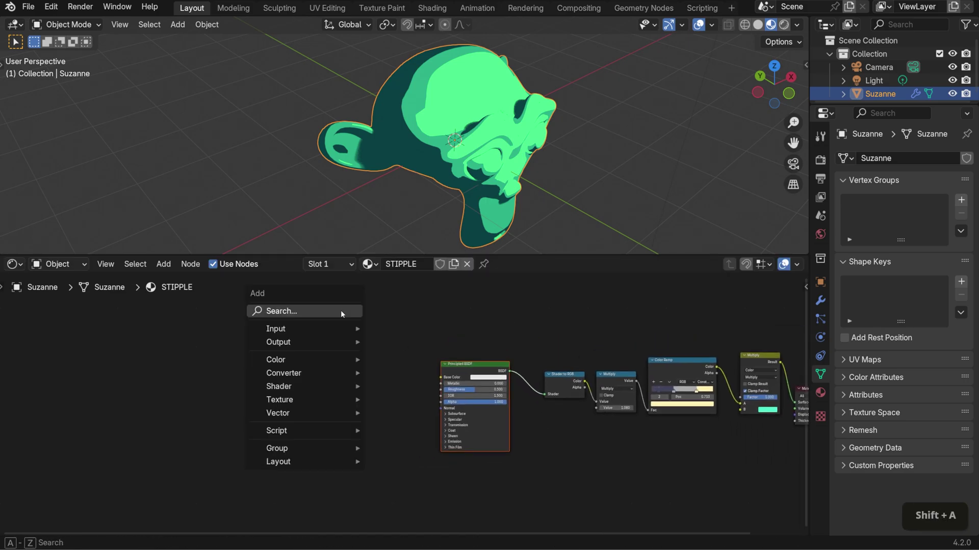
pyautogui.click(340, 310)
pyautogui.write('grad')
pyautogui.press('Return')
pyautogui.click(360, 328)
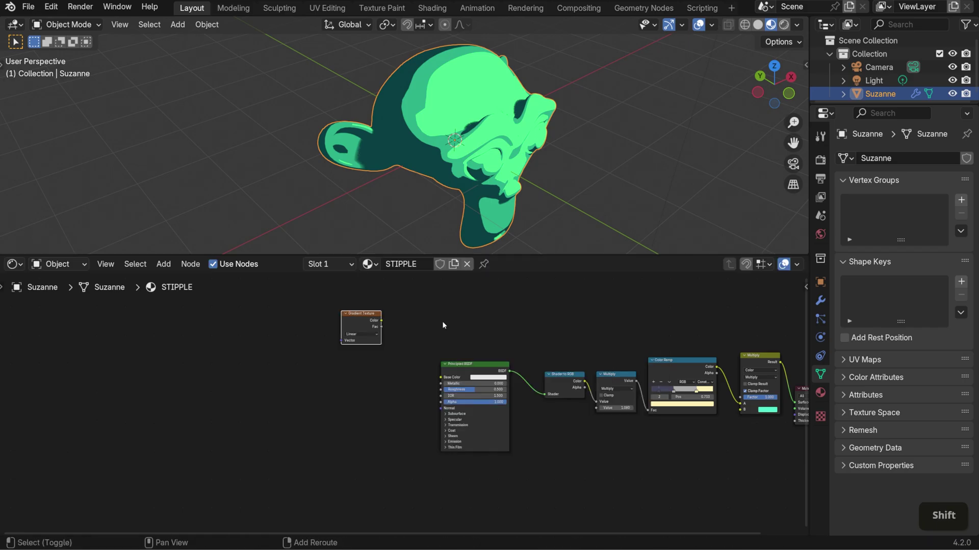
# Add a Voronoi Texture node, switch it to 4D and set its Scale to 175
pyautogui.hotkey('shift', 'a')
pyautogui.write('vo')
pyautogui.press('Return')
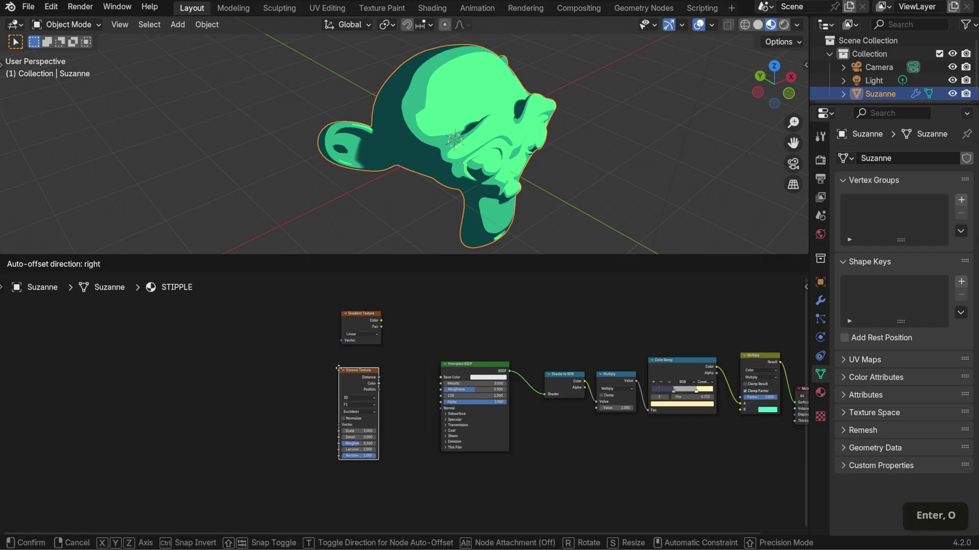
pyautogui.click(338, 368)
pyautogui.scroll(2, 309, 388)
pyautogui.click(403, 402)
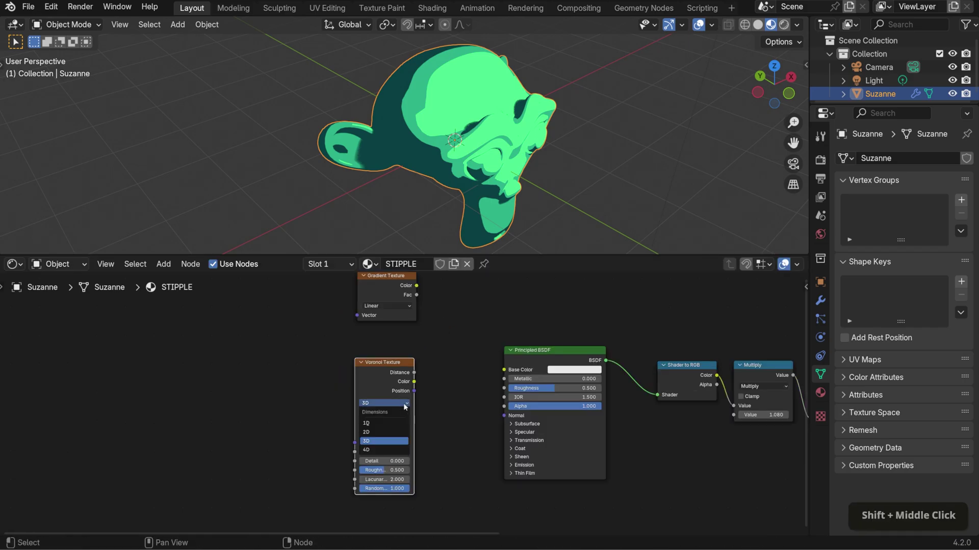
pyautogui.click(375, 451)
pyautogui.click(394, 470)
pyautogui.write('1')
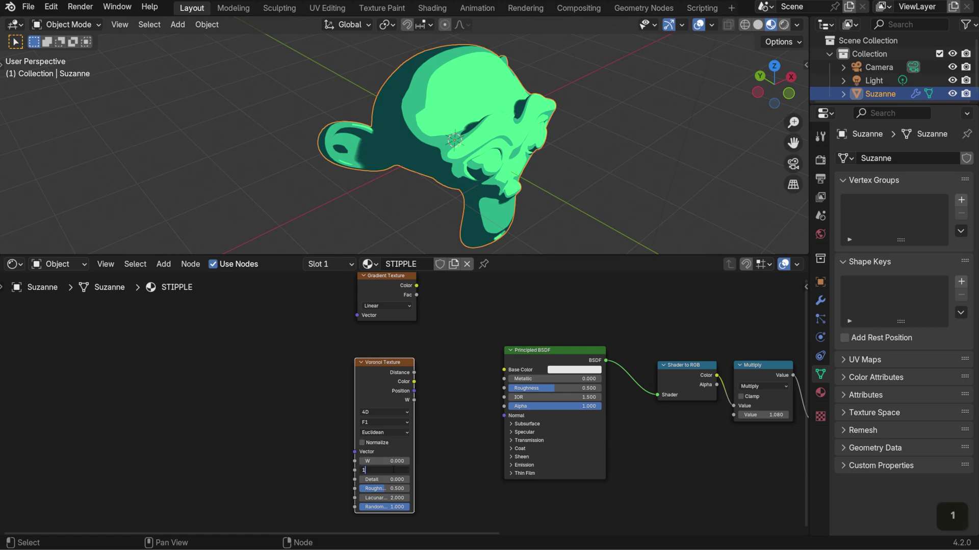
pyautogui.write('5')
pyautogui.press('Return')
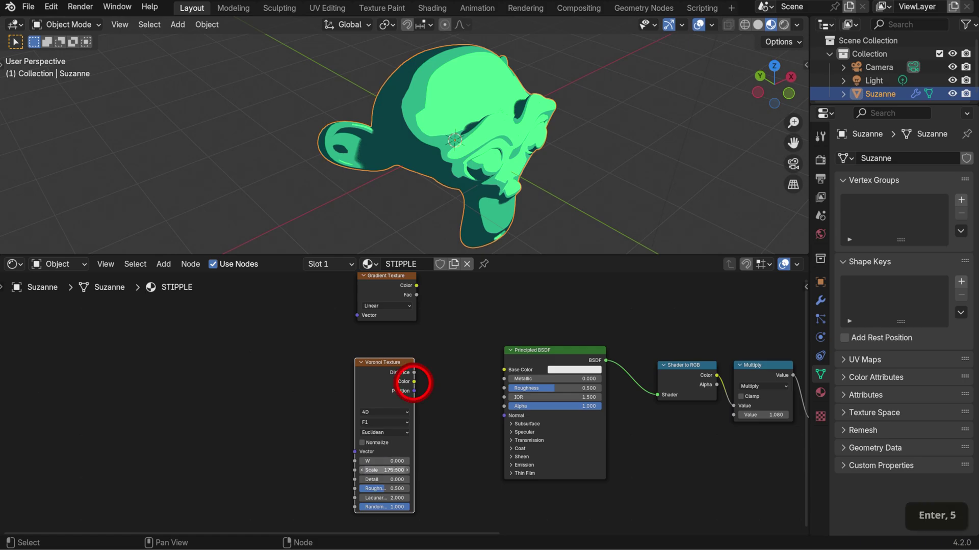
# Link Voronoi Color to Principled BSDF Base Color and orbit to inspect the speckled Suzanne
pyautogui.moveTo(414, 381); pyautogui.dragTo(507, 372)
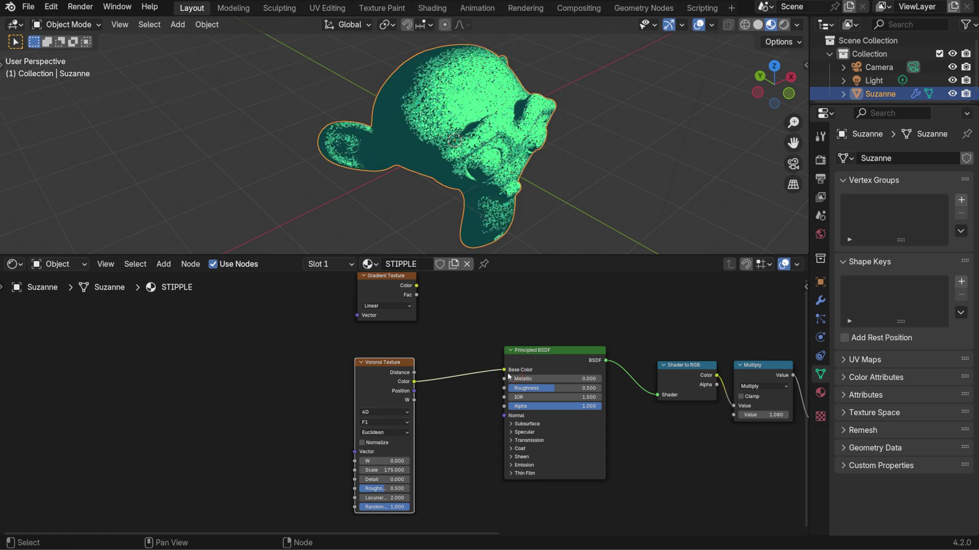
pyautogui.moveTo(606, 154); pyautogui.dragTo(645, 159, button='middle')
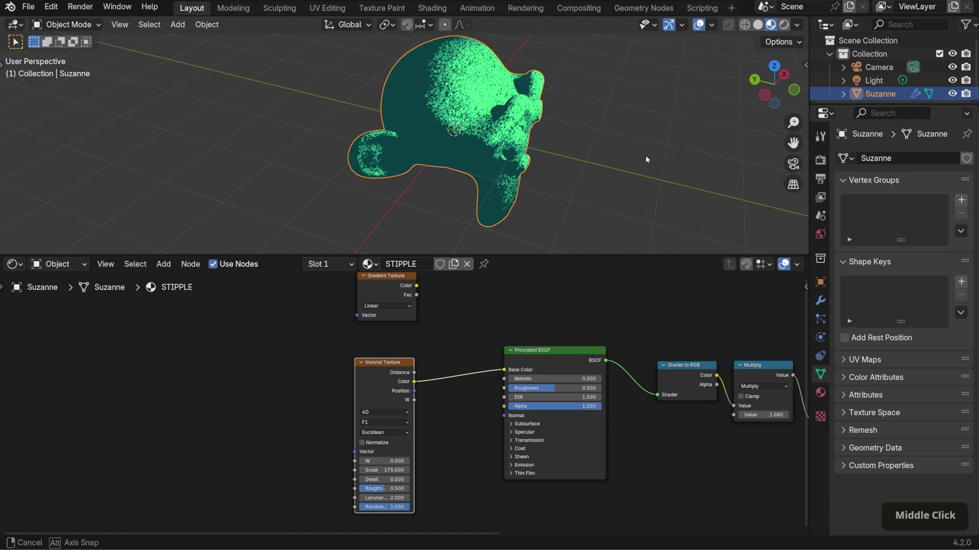
pyautogui.moveTo(645, 159); pyautogui.dragTo(645, 155, button='middle')
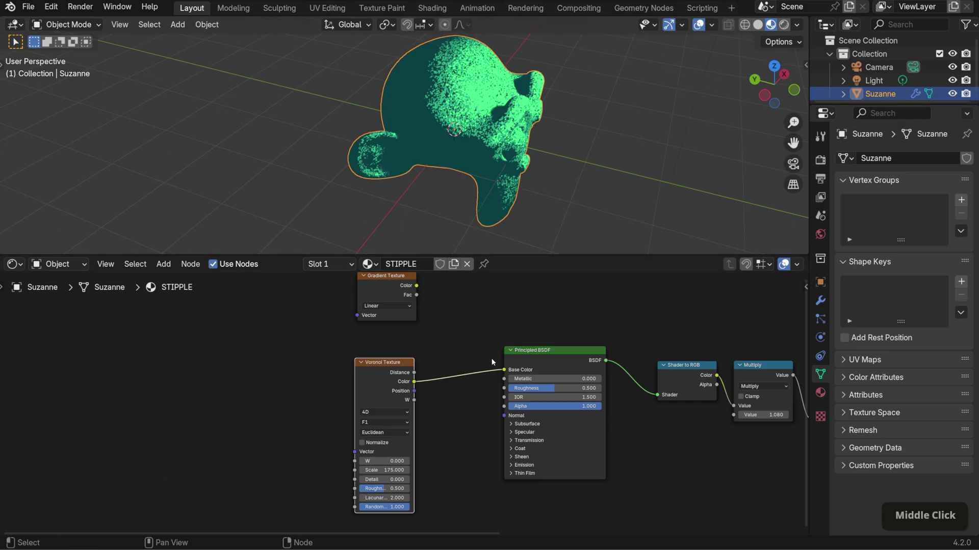
pyautogui.moveTo(492, 353); pyautogui.dragTo(486, 373, button='middle')
pyautogui.hotkey('shift', 'a')
# Insert a Mix Color node into the Voronoi link and wire Gradient Texture Color to input B
pyautogui.moveTo(458, 315)
pyautogui.write('mix')
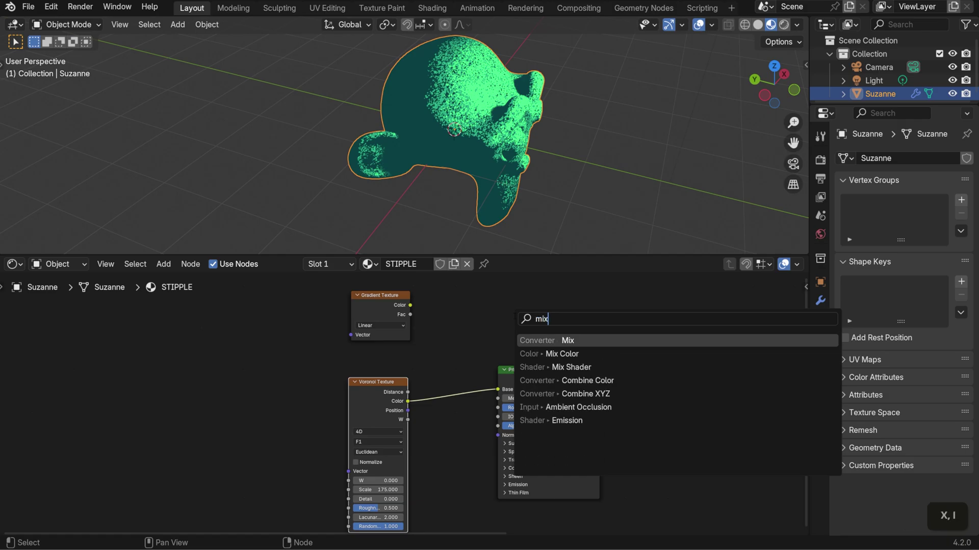
pyautogui.press('Down')
pyautogui.press('Return')
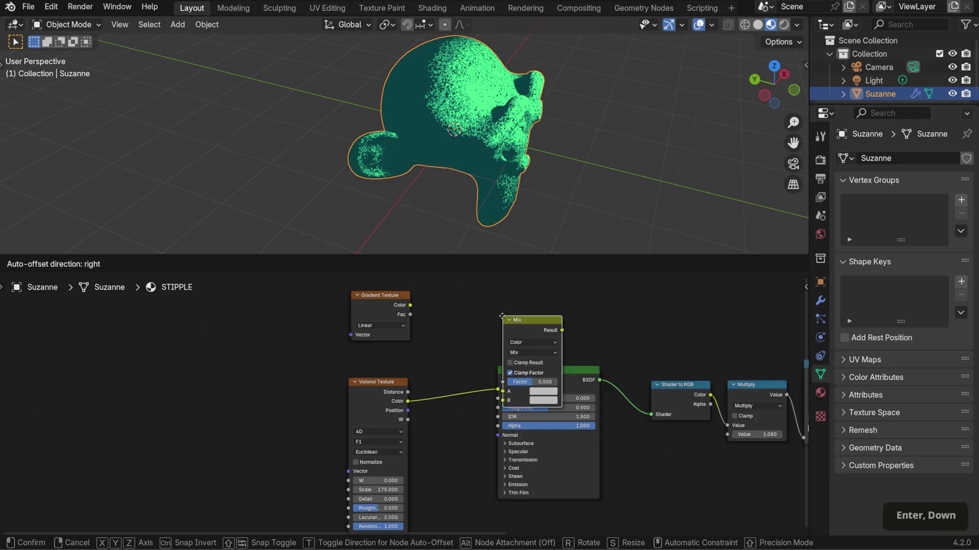
pyautogui.click(451, 340)
pyautogui.click(444, 417)
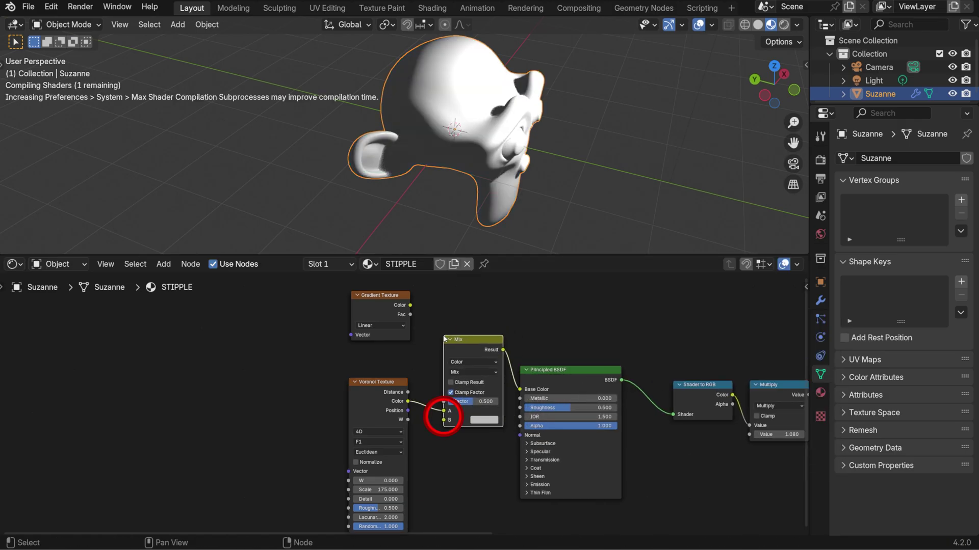
pyautogui.moveTo(410, 306); pyautogui.dragTo(443, 419)
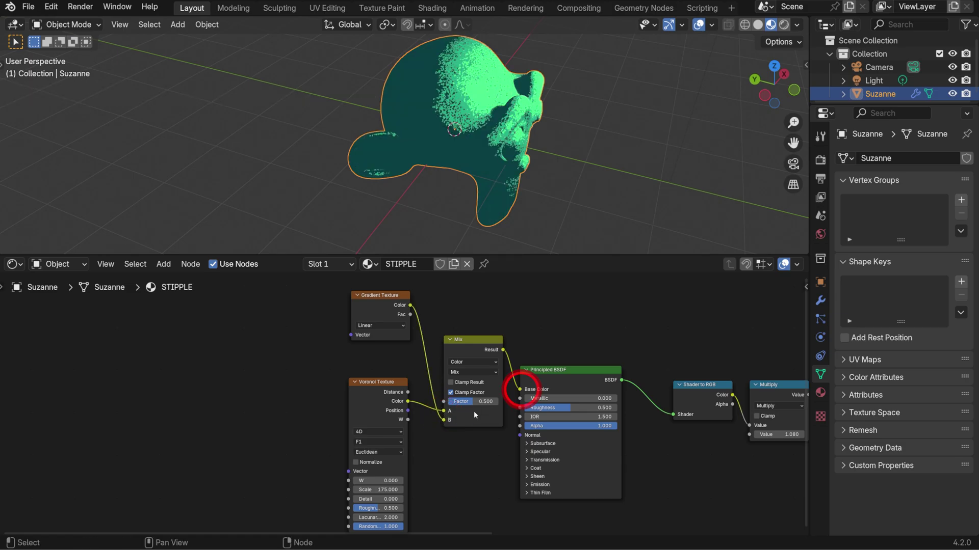
# Set the Mix Factor to about 0.709 and move the Color Ramp stop to 0.671
pyautogui.moveTo(473, 400); pyautogui.dragTo(482, 401)
pyautogui.scroll(-2, 643, 365)
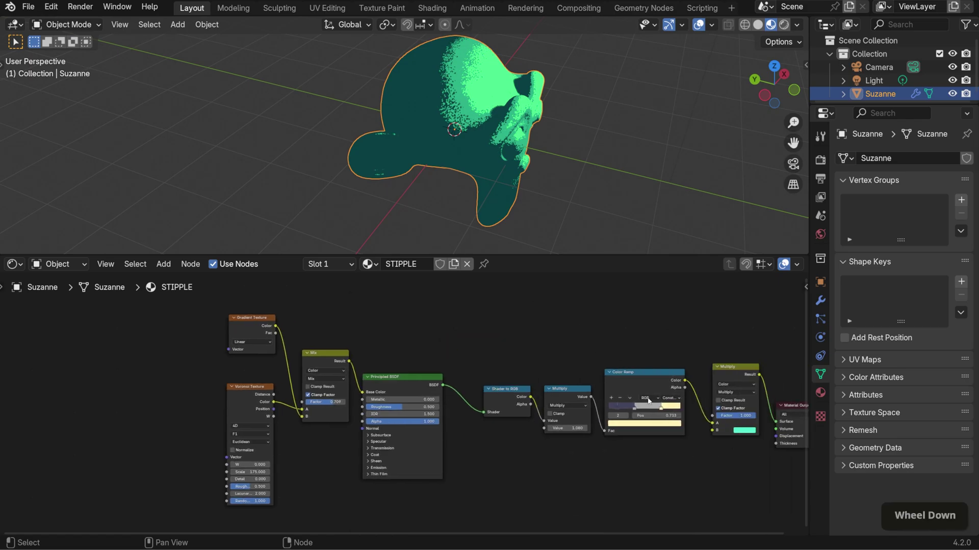
pyautogui.moveTo(663, 408); pyautogui.dragTo(657, 408)
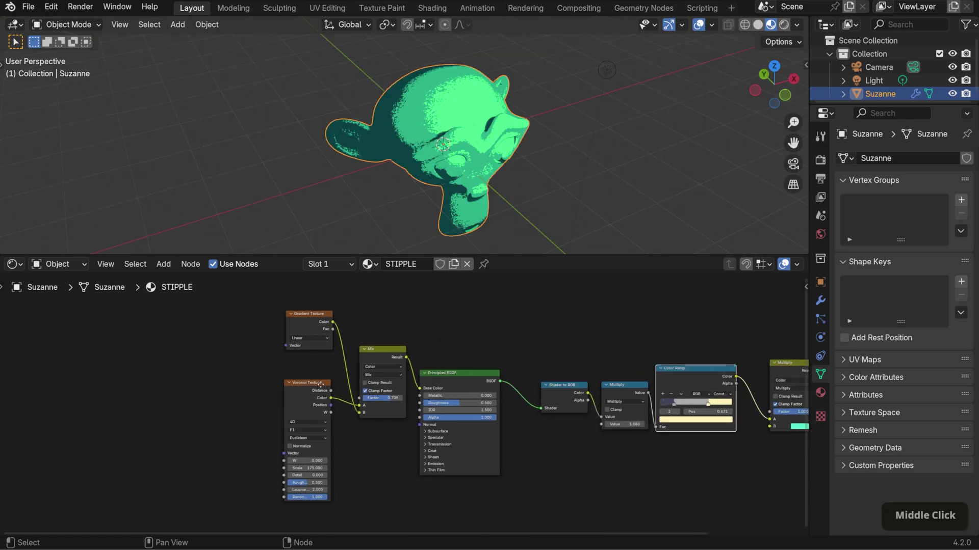
pyautogui.moveTo(198, 344); pyautogui.dragTo(378, 341, button='middle')
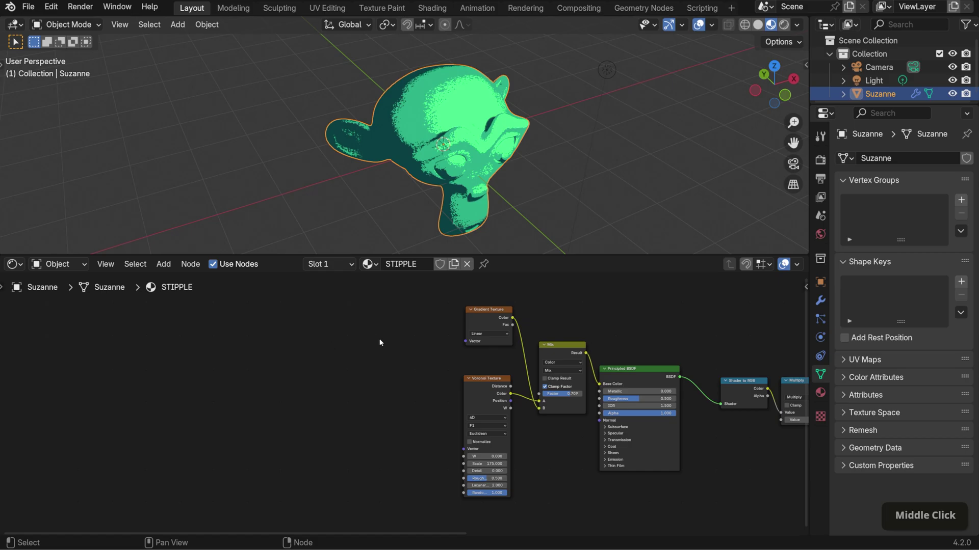
pyautogui.hotkey('shift', 'a')
# Add a Mapping node and a Texture Coordinate node, placed left of the textures
pyautogui.click(395, 338)
pyautogui.write('mapp')
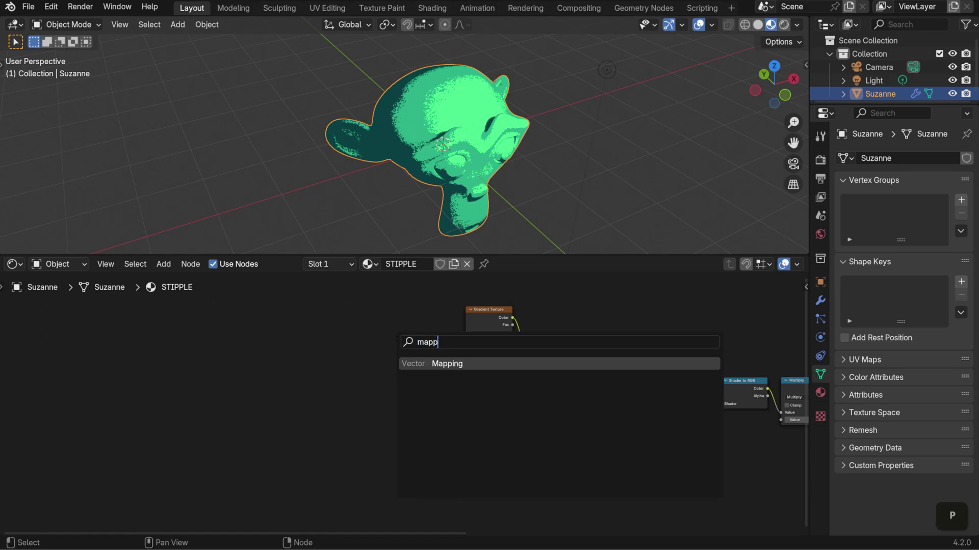
pyautogui.press('Return')
pyautogui.click(393, 331)
pyautogui.hotkey('shift', 'a')
pyautogui.write('texture coo')
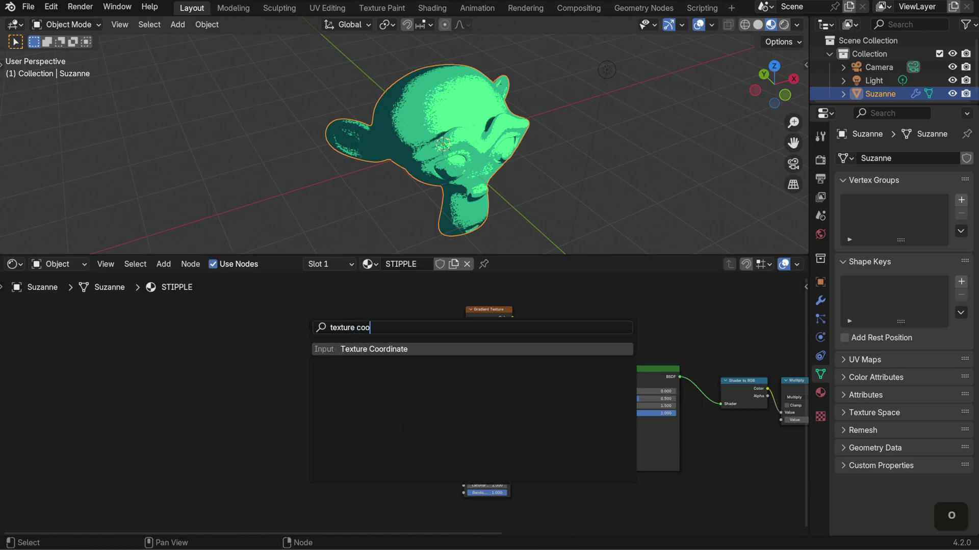
pyautogui.press('Return')
pyautogui.click(288, 365)
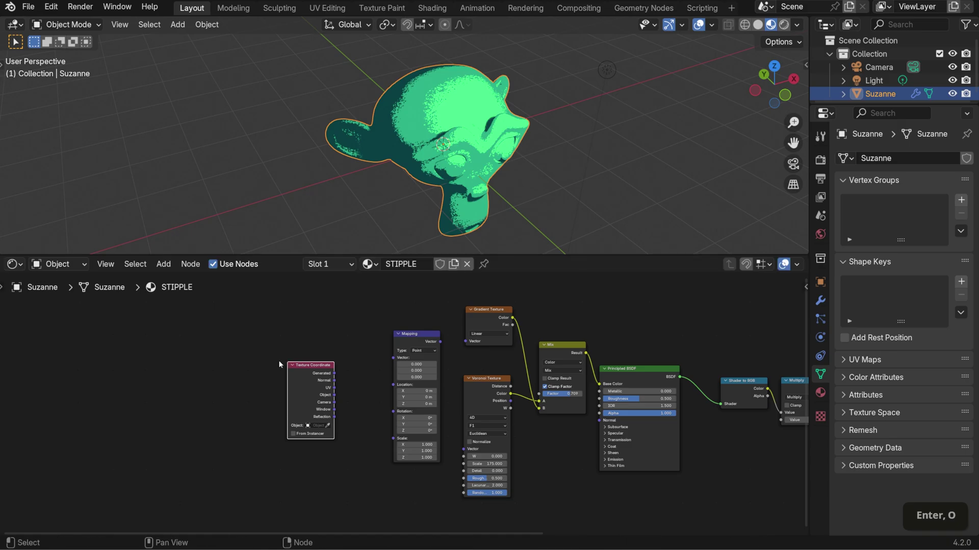
pyautogui.keyDown('shift'); pyautogui.click(436, 380); pyautogui.keyUp('shift')
pyautogui.press('g')
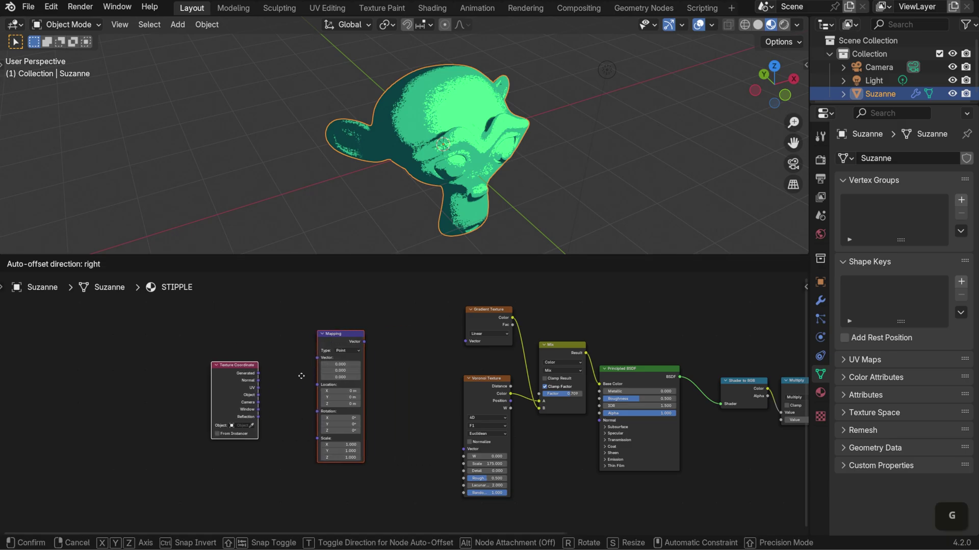
pyautogui.click(348, 378)
# Link Generated coordinates into the Mapping node and Mapping into the Gradient Texture Vector
pyautogui.click(488, 308)
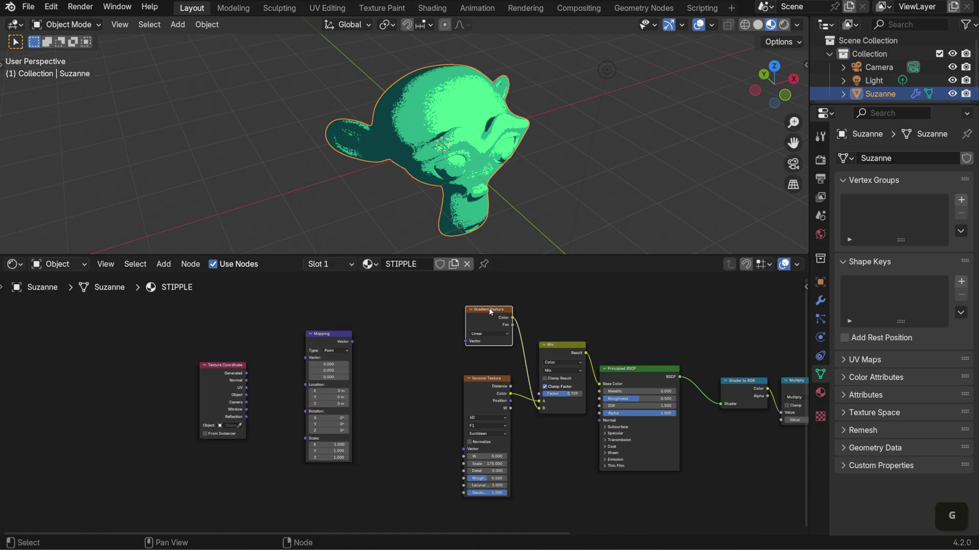
pyautogui.hotkey('ctrl', 't')
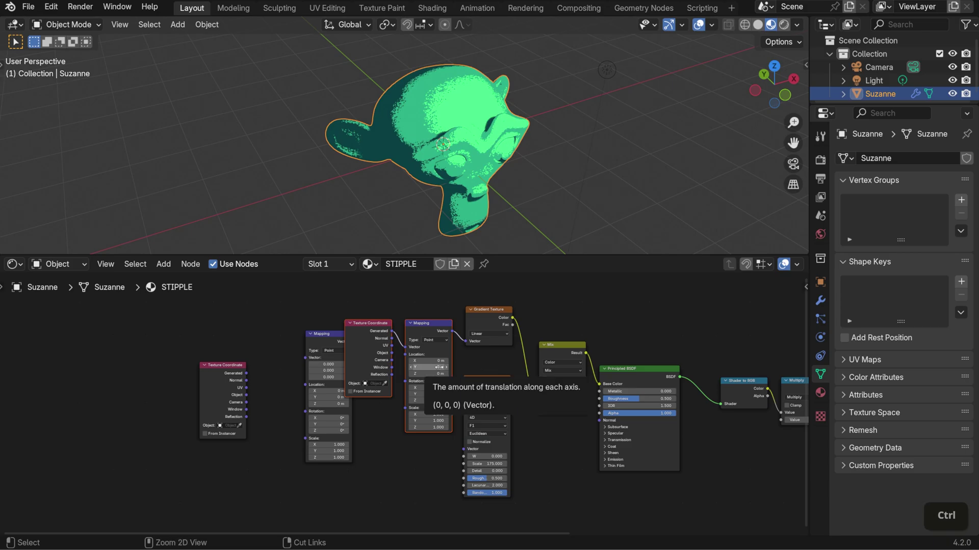
pyautogui.hotkey('ctrl', 'z')
pyautogui.hotkey('ctrl', 'z')
pyautogui.press('g')
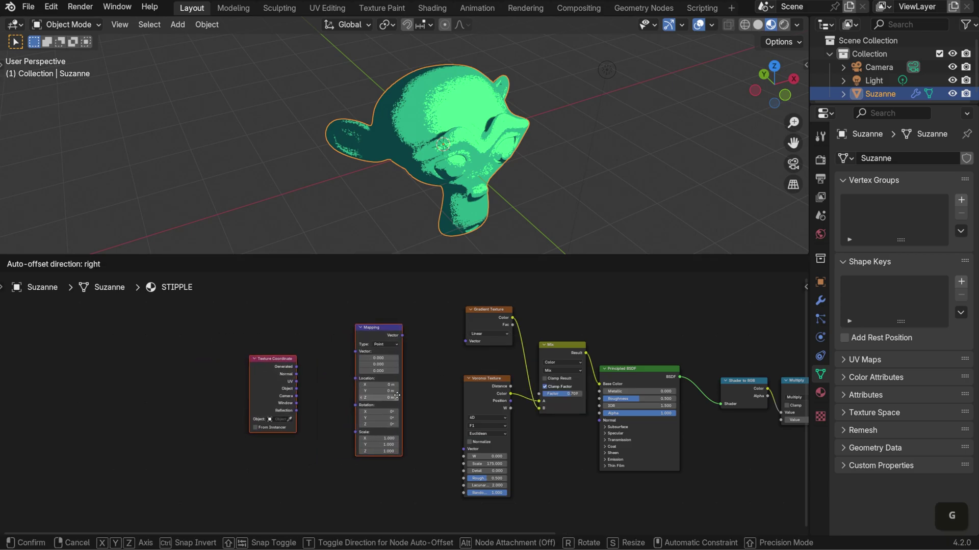
pyautogui.click(295, 367)
pyautogui.moveTo(297, 368); pyautogui.dragTo(465, 341)
pyautogui.moveTo(403, 335); pyautogui.dragTo(462, 447)
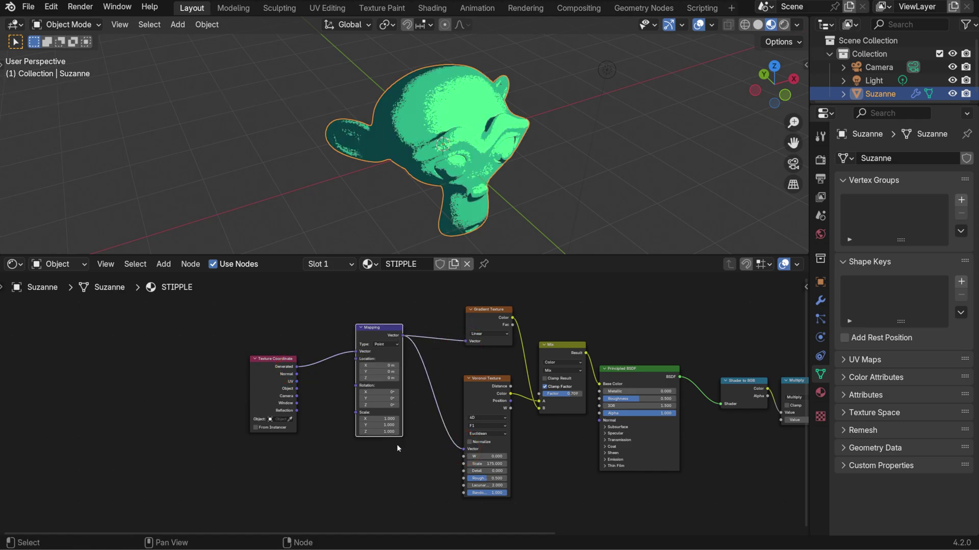
# Connect Mapping to the Voronoi Vector, then try Location X -0.25 m and a Z rotation
pyautogui.scroll(2, 397, 444)
pyautogui.keyDown('shift'); pyautogui.moveTo(382, 348); pyautogui.dragTo(386, 385, button='middle'); pyautogui.keyUp('shift')
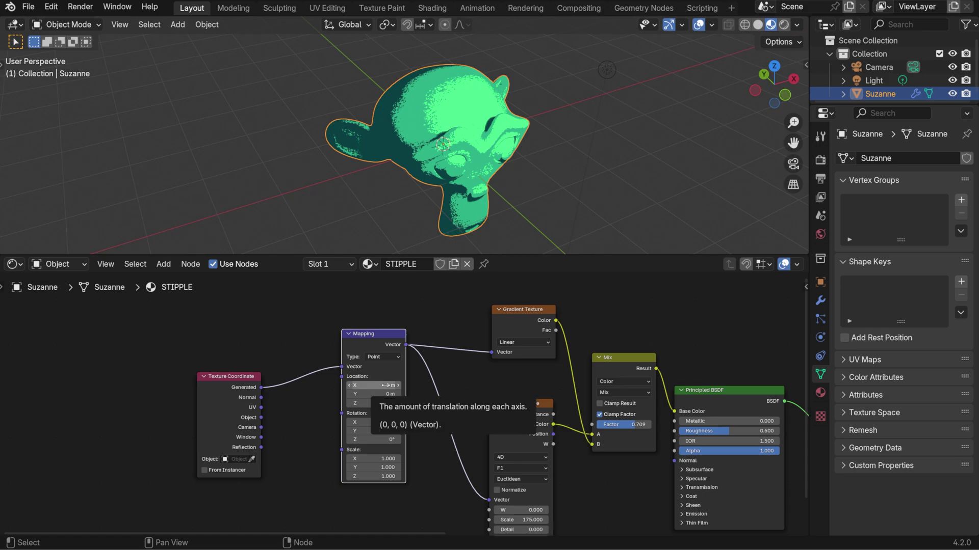
pyautogui.keyDown('shift'); pyautogui.moveTo(386, 385); pyautogui.dragTo(377, 385); pyautogui.keyUp('shift')
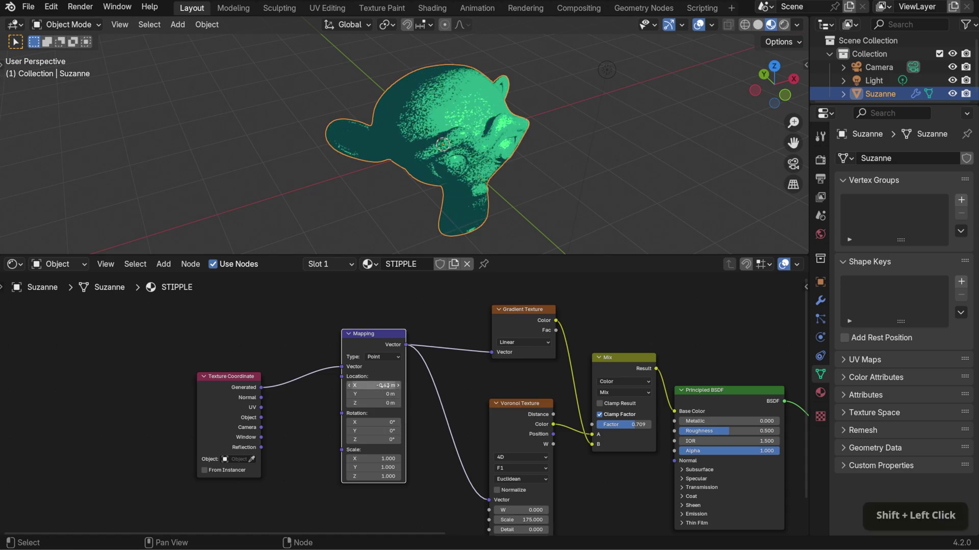
pyautogui.hotkey('ctrl', 'z')
pyautogui.moveTo(373, 439)
pyautogui.mouseDown()
pyautogui.moveTo(387, 439)
pyautogui.moveTo(347, 440)
pyautogui.mouseUp()
# Reset the Mapping Z rotation to 0° and orbit to view Suzanne's face
pyautogui.hotkey('ctrl', 'z')
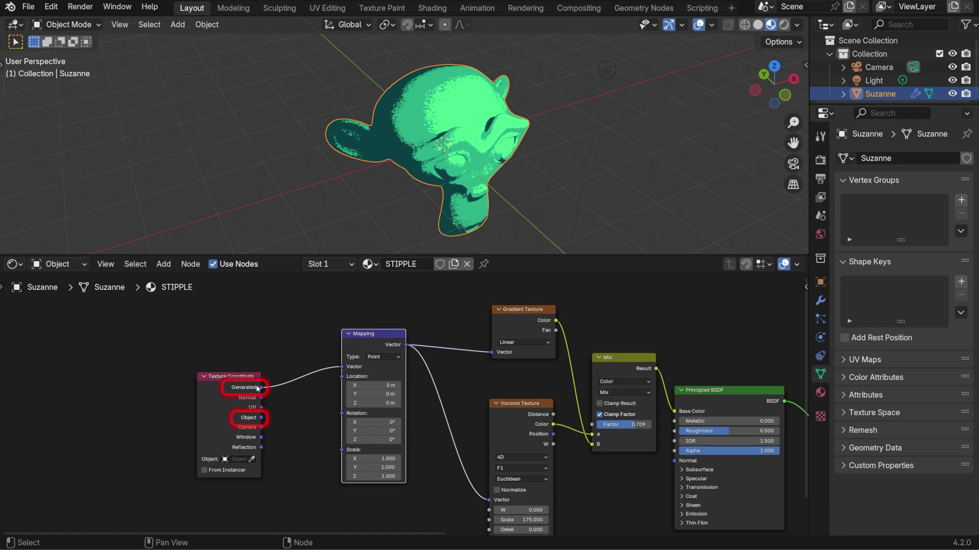
pyautogui.scroll(-1, 897, 408)
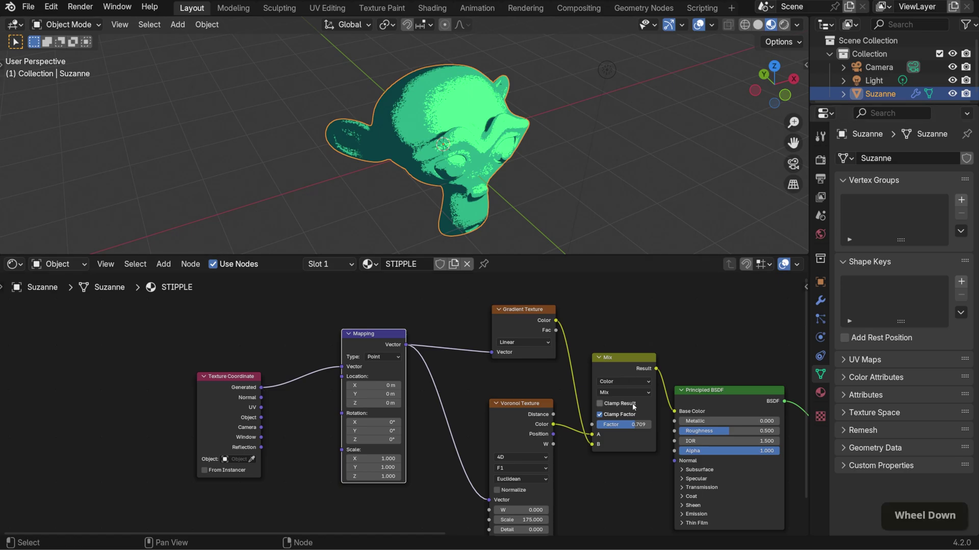
pyautogui.moveTo(553, 94); pyautogui.dragTo(525, 130, button='middle')
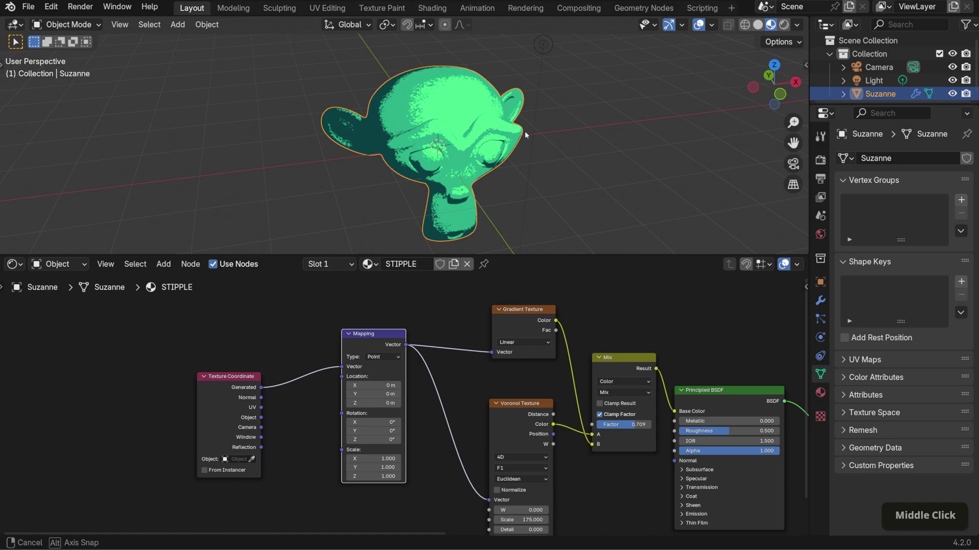
pyautogui.moveTo(524, 130); pyautogui.dragTo(520, 137, button='middle')
# Try Object coordinates into the Mapping node, inspect Suzanne, then revert to Generated
pyautogui.moveTo(261, 417); pyautogui.dragTo(342, 367)
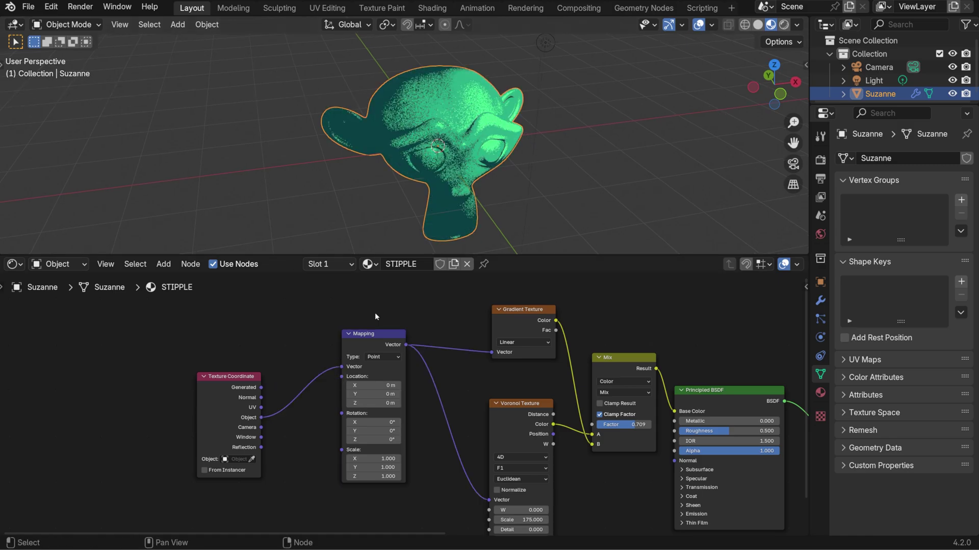
pyautogui.moveTo(539, 164); pyautogui.dragTo(519, 176, button='middle')
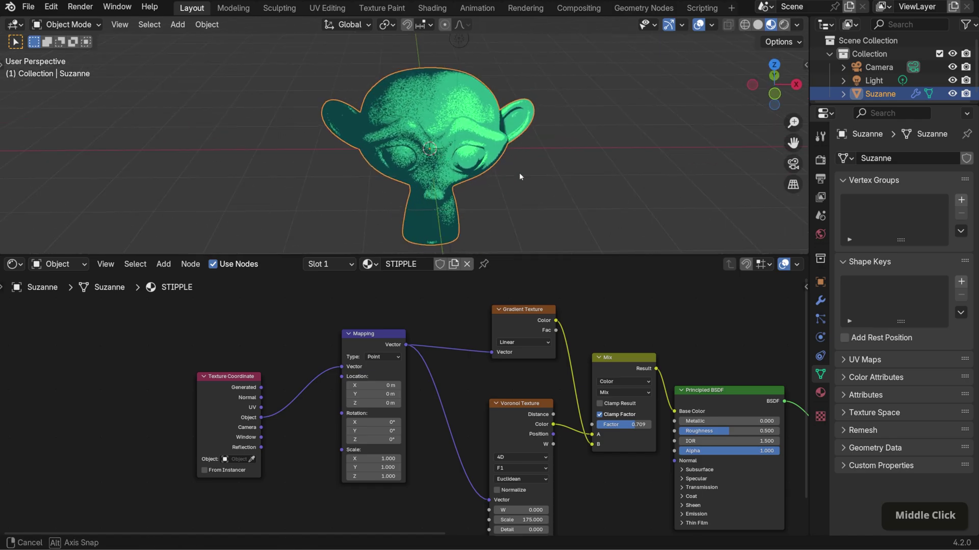
pyautogui.moveTo(520, 176); pyautogui.dragTo(537, 173, button='middle')
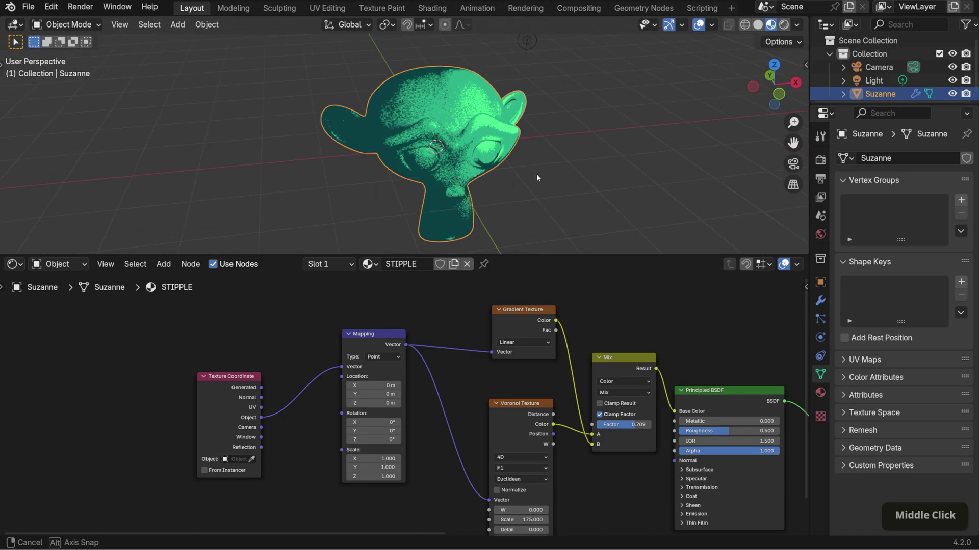
pyautogui.hotkey('ctrl', 'z')
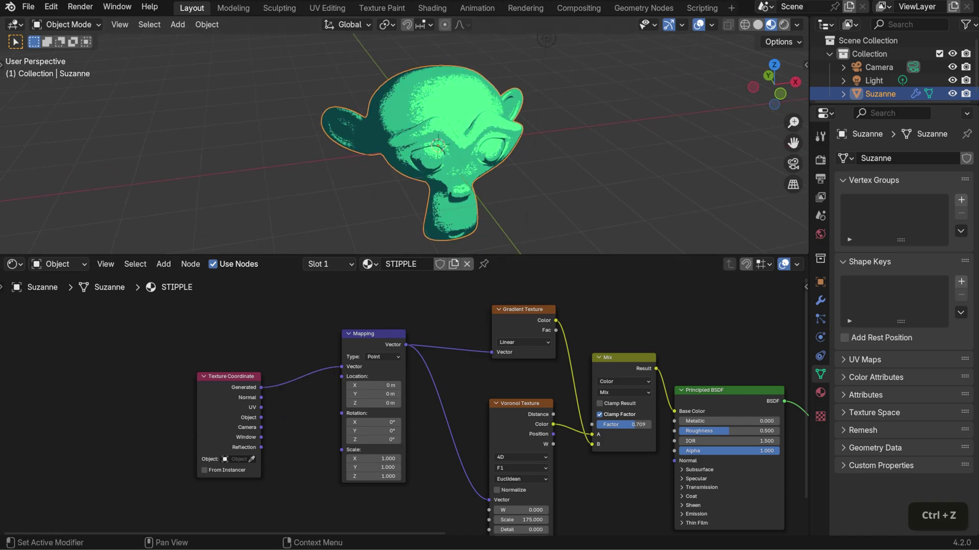
# Zoom and pan the node editor to show the whole STIPPLE node chain
pyautogui.scroll(-1, 408, 408)
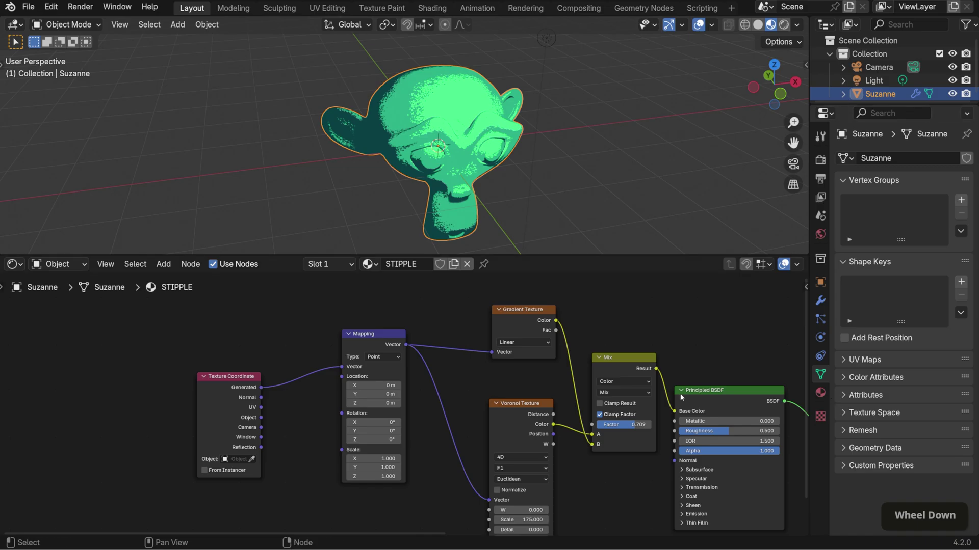
pyautogui.keyDown('shift'); pyautogui.moveTo(540, 391); pyautogui.dragTo(454, 389, button='middle'); pyautogui.keyUp('shift')
pyautogui.scroll(-4, 435, 380)
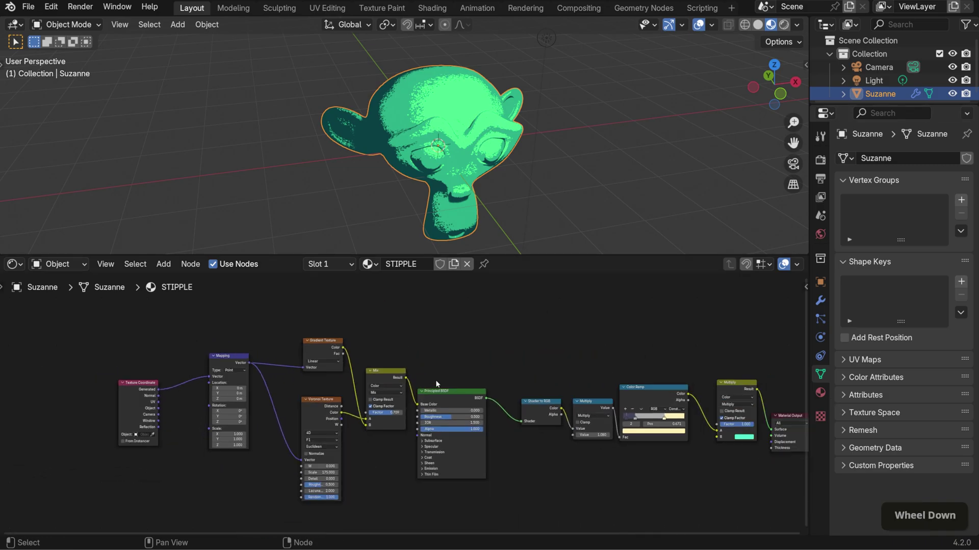
pyautogui.keyDown('shift'); pyautogui.moveTo(576, 363); pyautogui.dragTo(469, 406, button='middle'); pyautogui.keyUp('shift')
pyautogui.scroll(1, 469, 407)
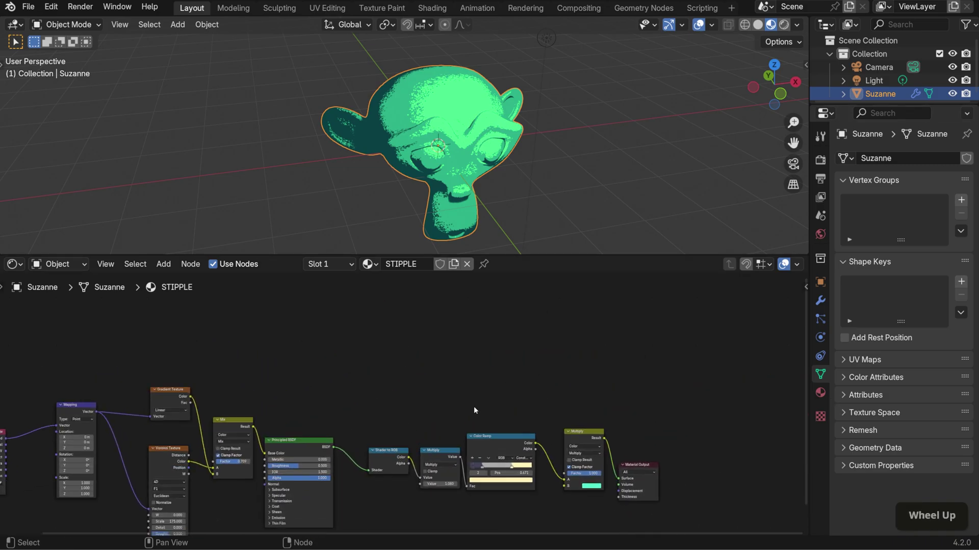
# Add a Noise Texture node in free space of the STIPPLE graph
pyautogui.keyDown('shift'); pyautogui.moveTo(473, 406); pyautogui.dragTo(382, 401, button='middle'); pyautogui.keyUp('shift')
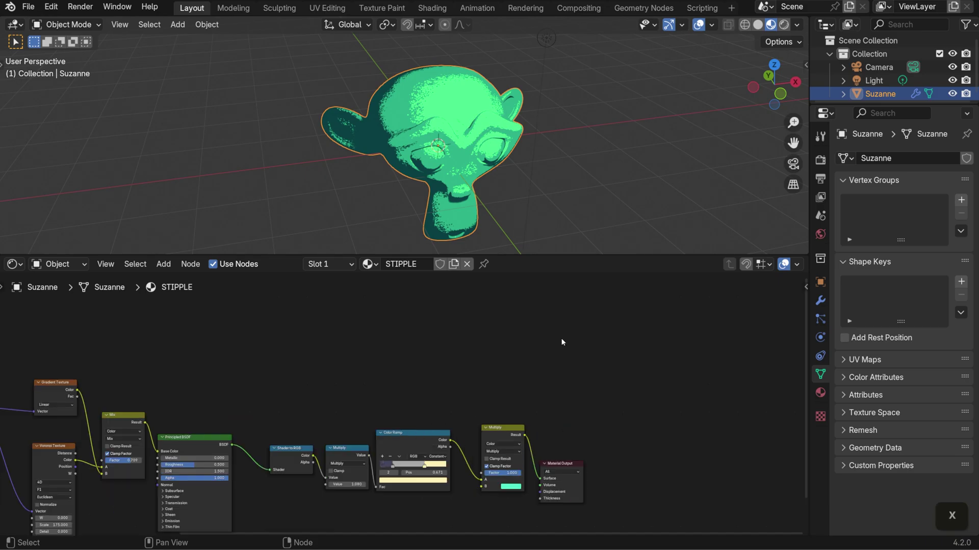
pyautogui.hotkey('shift', 'a')
pyautogui.moveTo(561, 339)
pyautogui.write('noise')
pyautogui.press('Return')
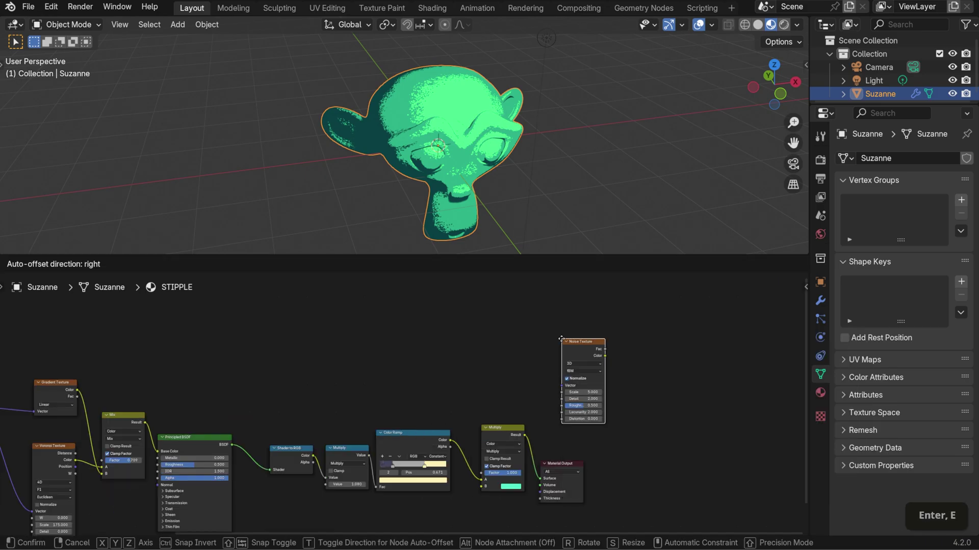
pyautogui.click(375, 312)
# Add a Constant-interpolation Color Ramp fed by the Noise Texture Color output
pyautogui.hotkey('shift', 'a')
pyautogui.write('color ramp')
pyautogui.press('Return')
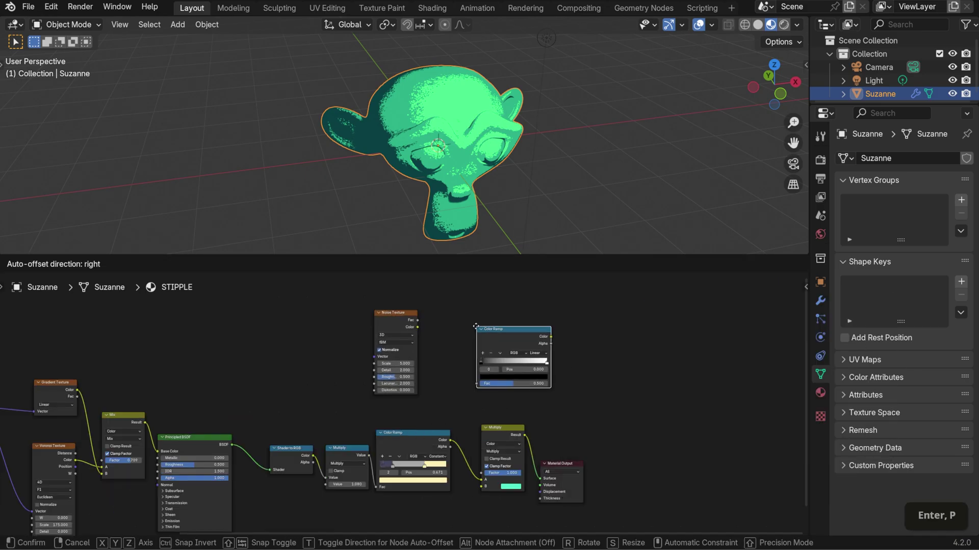
pyautogui.click(504, 335)
pyautogui.click(525, 347)
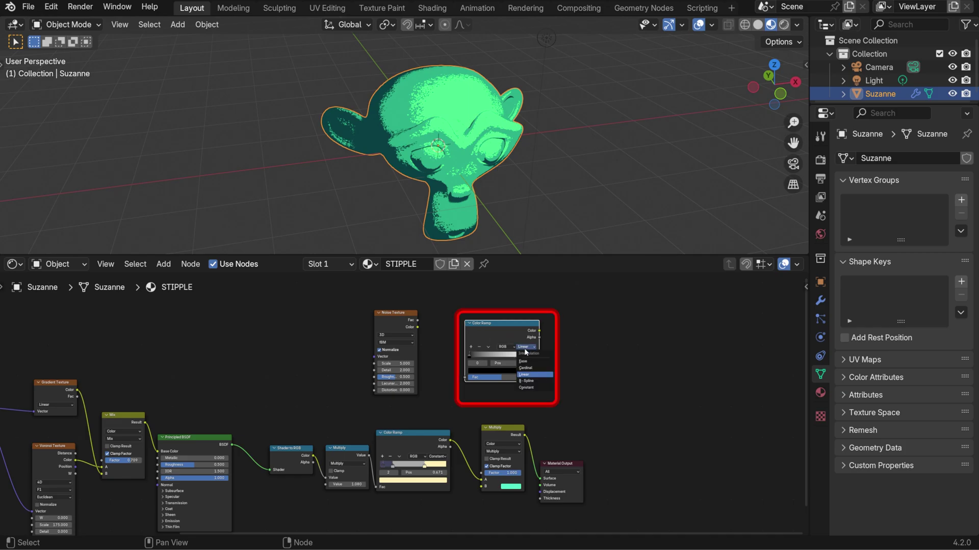
pyautogui.click(525, 388)
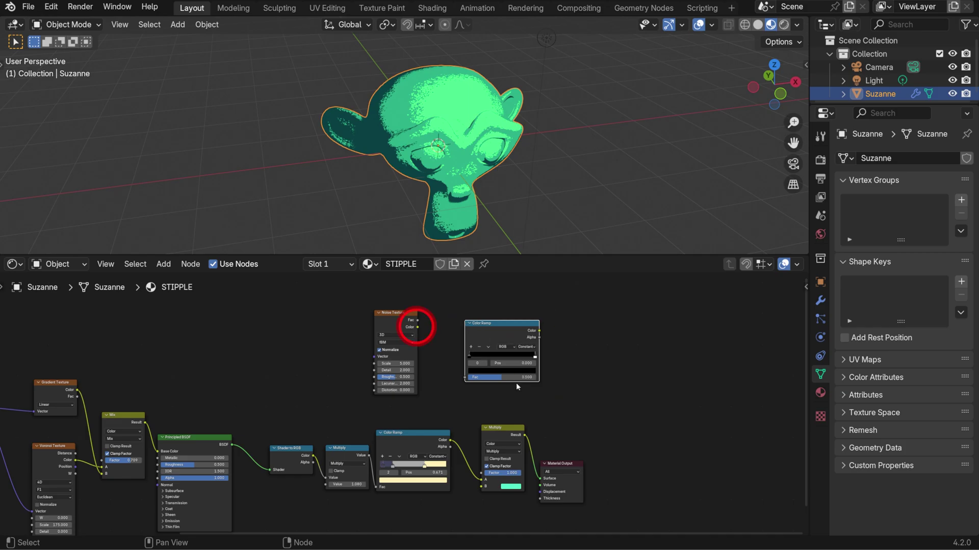
pyautogui.moveTo(416, 328); pyautogui.dragTo(464, 378)
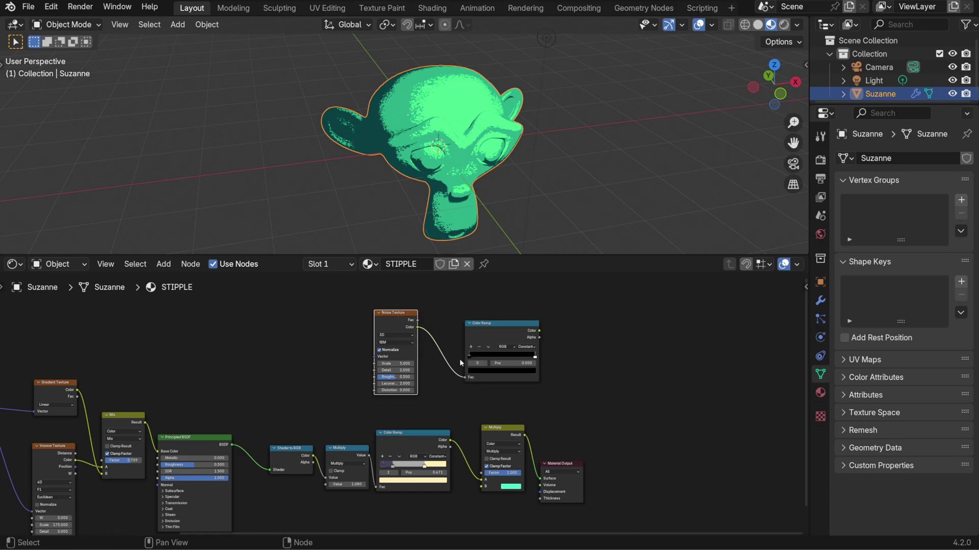
# Duplicate the Multiply node onto the output link and feed it the Color Ramp's Color into A
pyautogui.click(564, 463)
pyautogui.press('g')
pyautogui.click(745, 406)
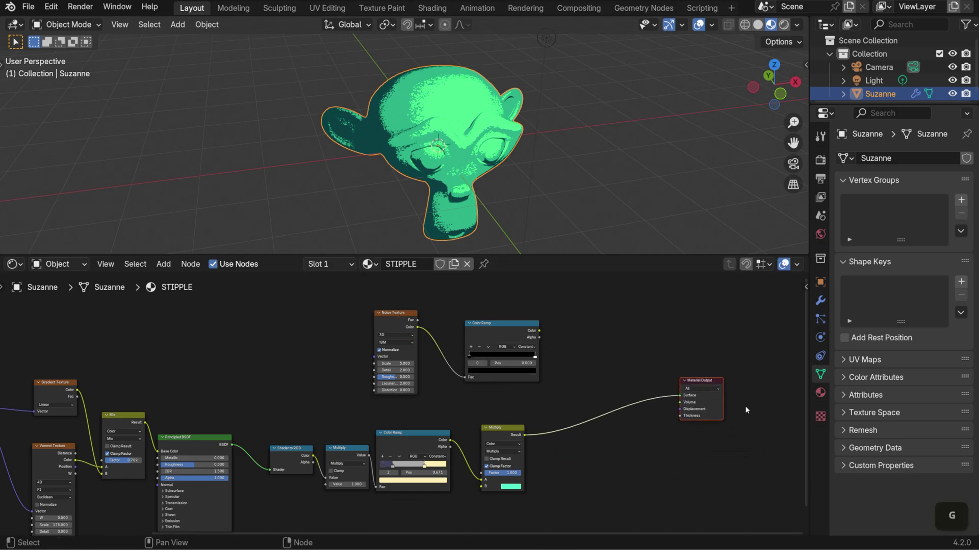
pyautogui.hotkey('shift', 'd')
pyautogui.click(595, 423)
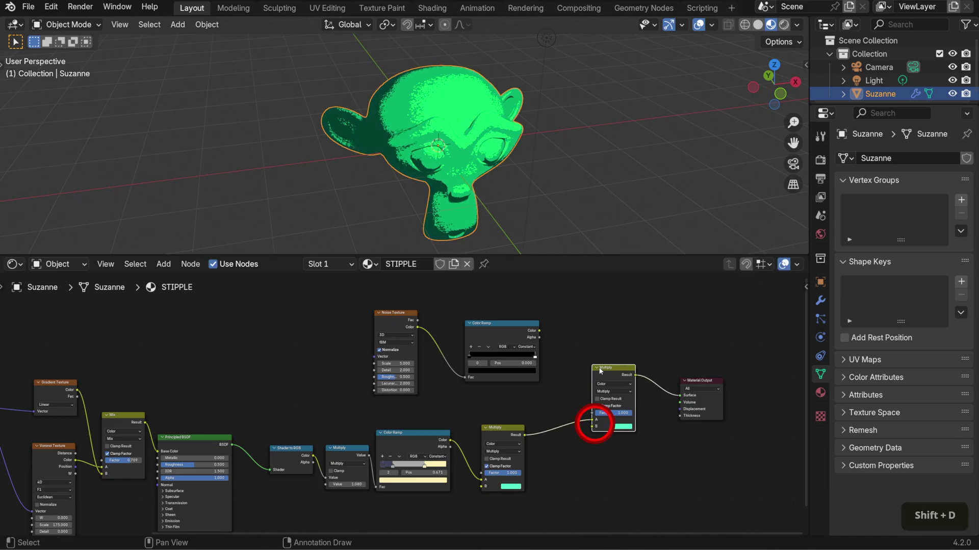
pyautogui.moveTo(540, 332); pyautogui.dragTo(592, 420)
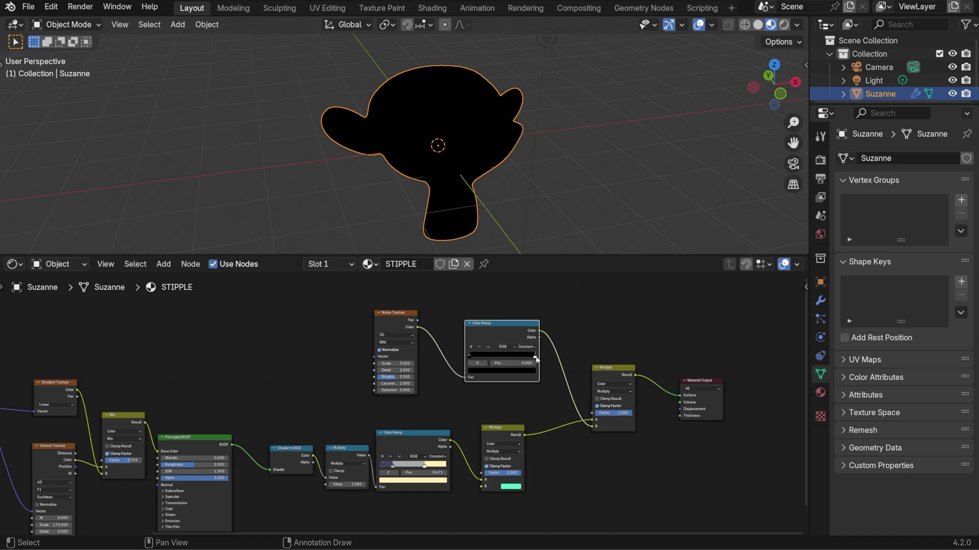
# Set Noise Scale to 150, Multiply factor to 0.265, and the ramp stop to about 0.303
pyautogui.moveTo(536, 360); pyautogui.dragTo(497, 356)
pyautogui.click(402, 363)
pyautogui.write('150')
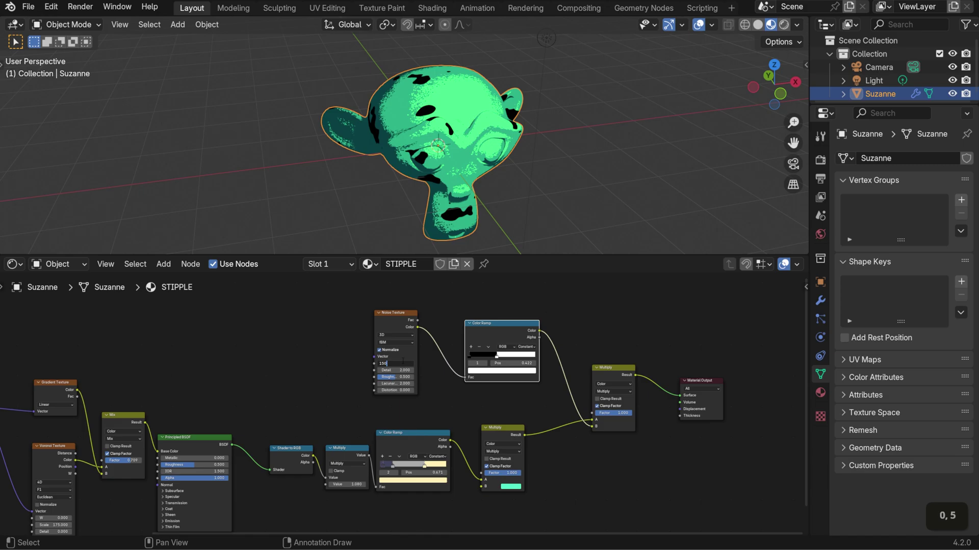
pyautogui.press('Return')
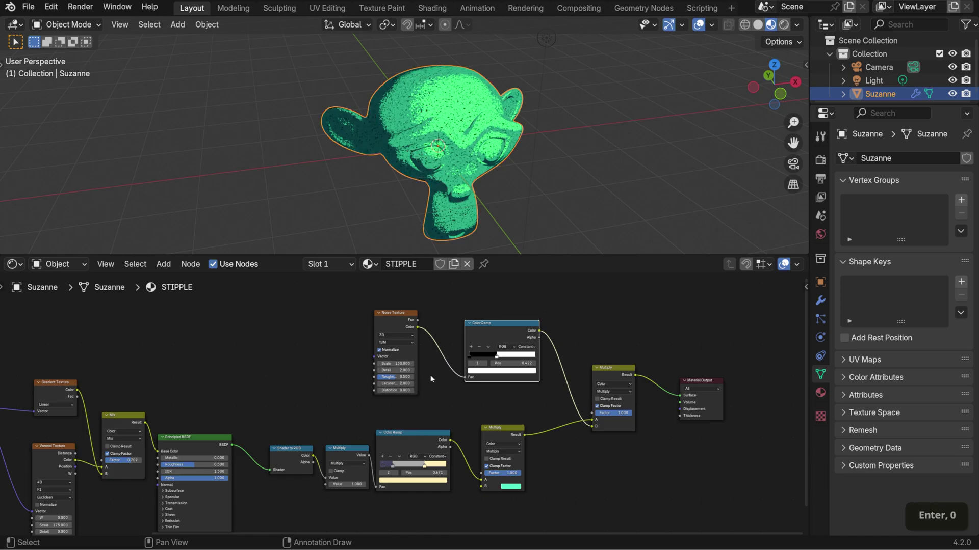
pyautogui.moveTo(622, 413)
pyautogui.mouseDown()
pyautogui.moveTo(604, 413)
pyautogui.moveTo(632, 413)
pyautogui.mouseUp()
pyautogui.moveTo(496, 358); pyautogui.dragTo(488, 358)
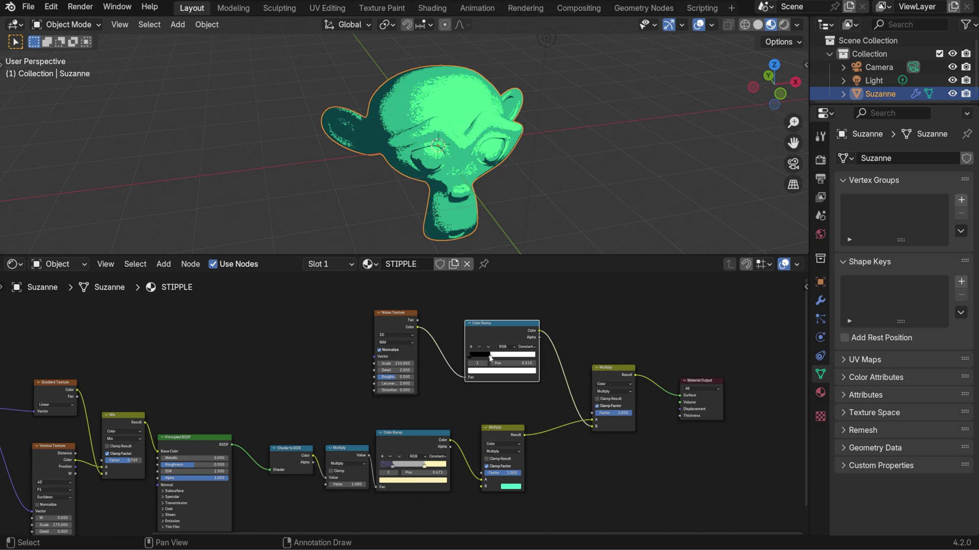
# Review the full node tree and orbit the view so Suzanne faces front
pyautogui.moveTo(542, 176); pyautogui.dragTo(571, 184, button='middle')
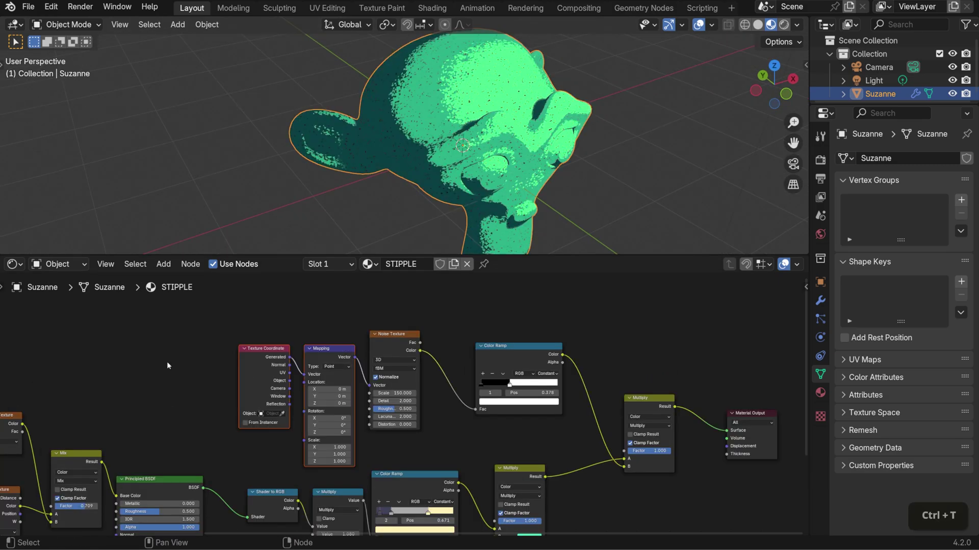
pyautogui.scroll(-3, 166, 361)
pyautogui.keyDown('shift'); pyautogui.moveTo(167, 362); pyautogui.dragTo(102, 331, button='middle'); pyautogui.keyUp('shift')
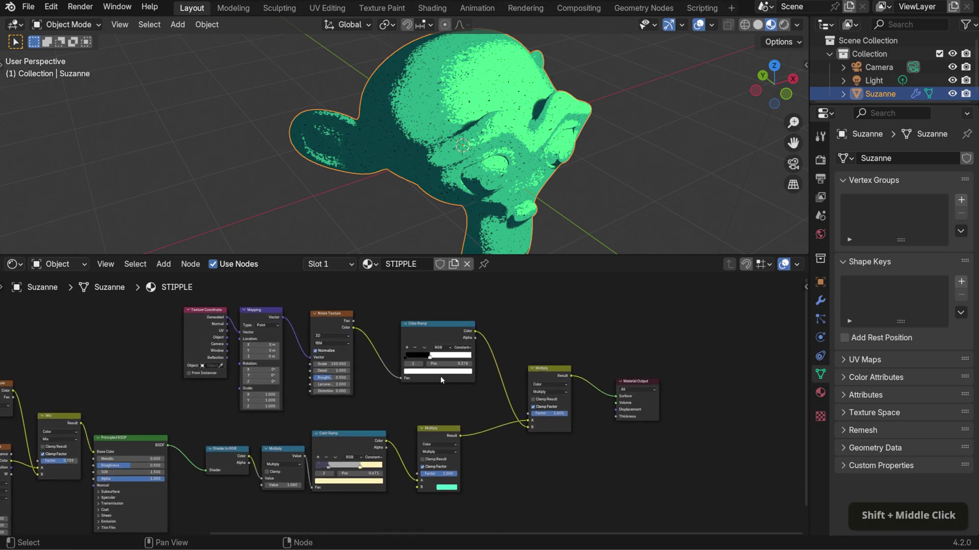
pyautogui.keyDown('shift'); pyautogui.moveTo(453, 357); pyautogui.dragTo(672, 361, button='middle'); pyautogui.keyUp('shift')
pyautogui.hotkey('ctrl', 'space')
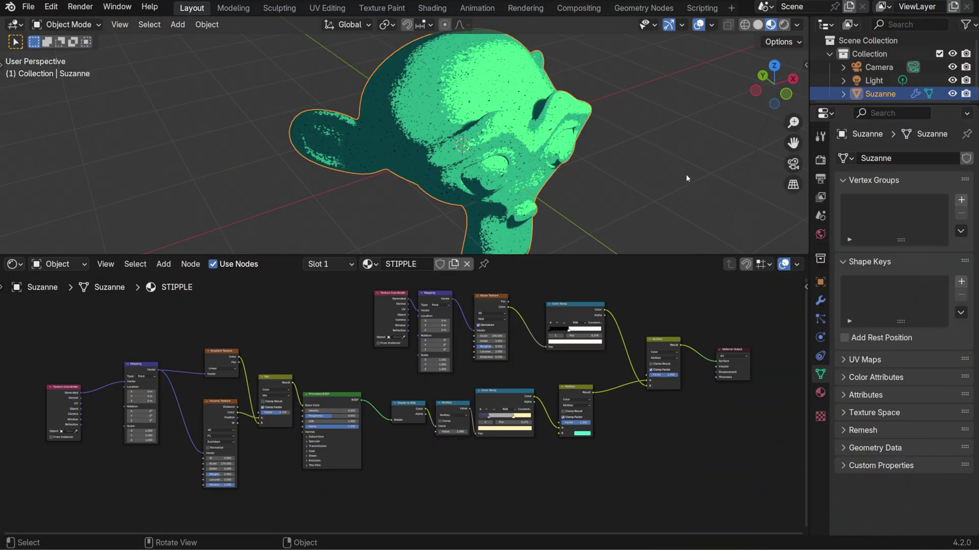
pyautogui.moveTo(449, 225); pyautogui.dragTo(365, 242, button='middle')
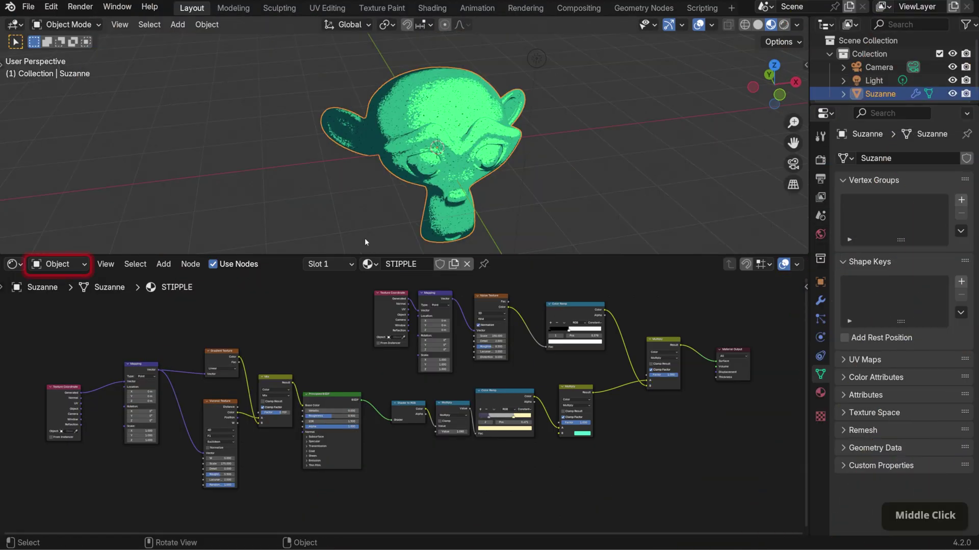
# Switch the node editor to the World tree and frame the Background and World Output nodes
pyautogui.click(70, 265)
pyautogui.click(68, 310)
pyautogui.scroll(3, 559, 434)
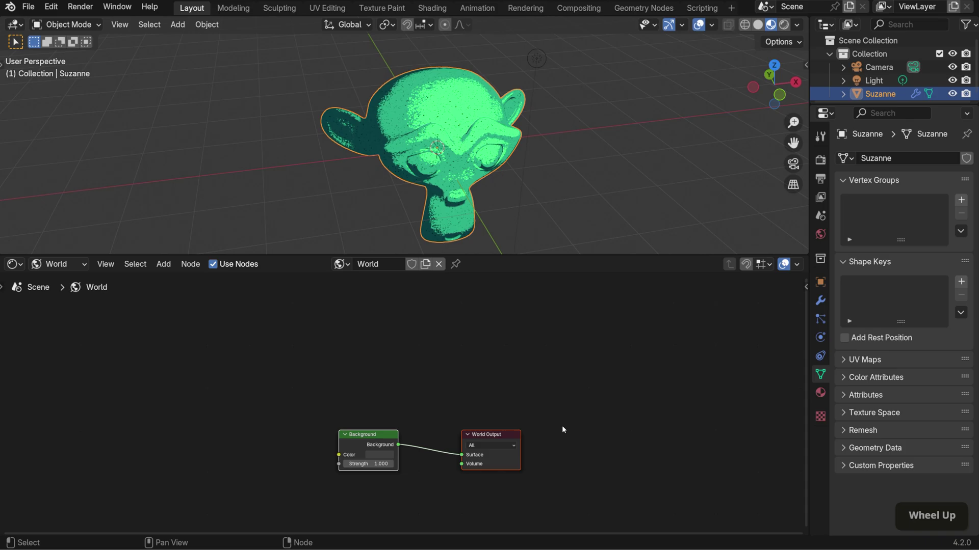
pyautogui.moveTo(563, 446); pyautogui.dragTo(603, 398, button='middle')
pyautogui.scroll(3, 549, 395)
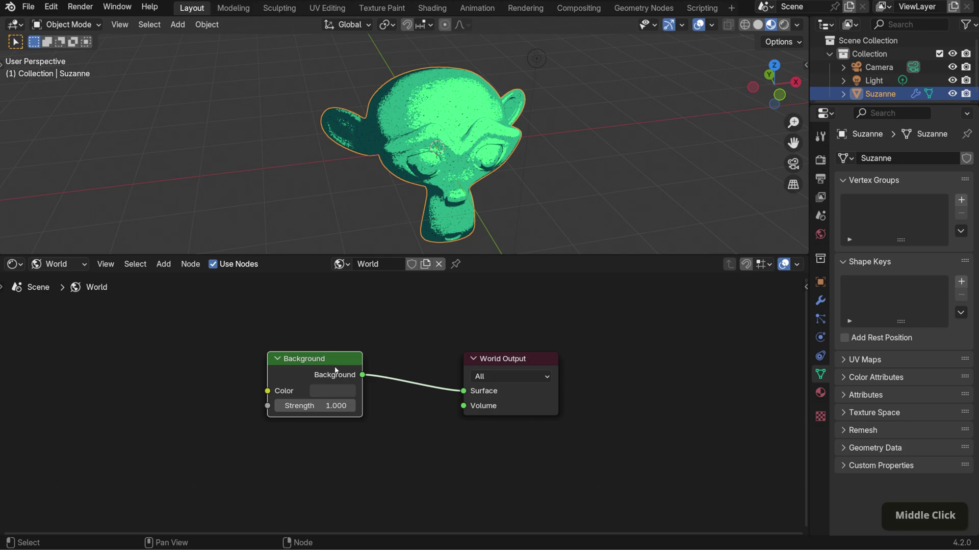
pyautogui.moveTo(487, 395); pyautogui.dragTo(569, 375, button='middle')
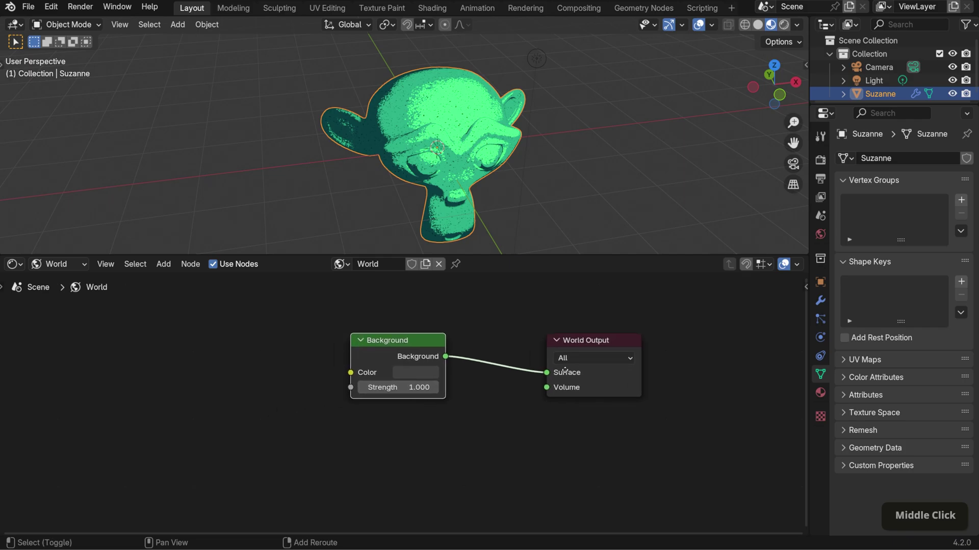
# Duplicate the Background and join both into a Mix Shader before World Output
pyautogui.hotkey('shift', 'd')
pyautogui.click(564, 454)
pyautogui.scroll(-2, 564, 454)
pyautogui.hotkey('shift', 'a')
pyautogui.write('mix sh')
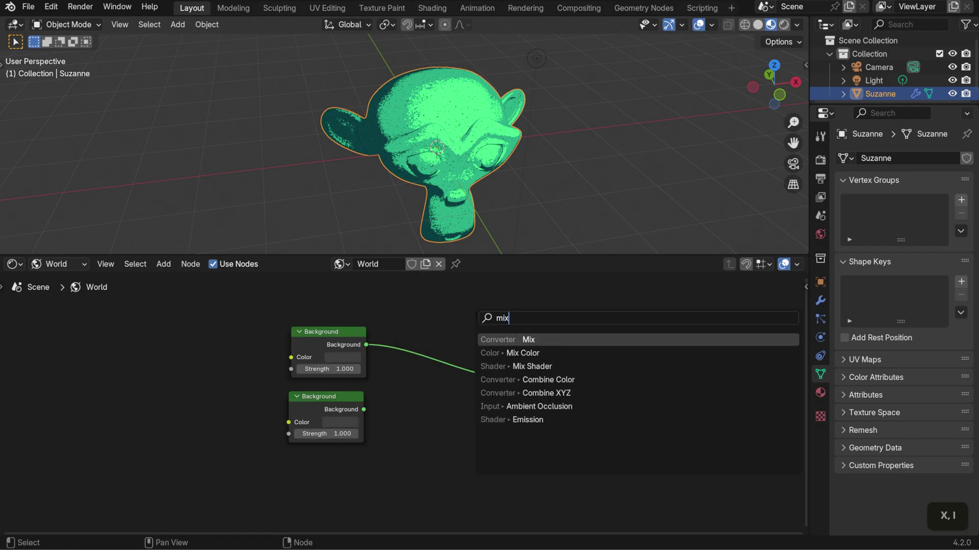
pyautogui.press('Return')
pyautogui.click(421, 374)
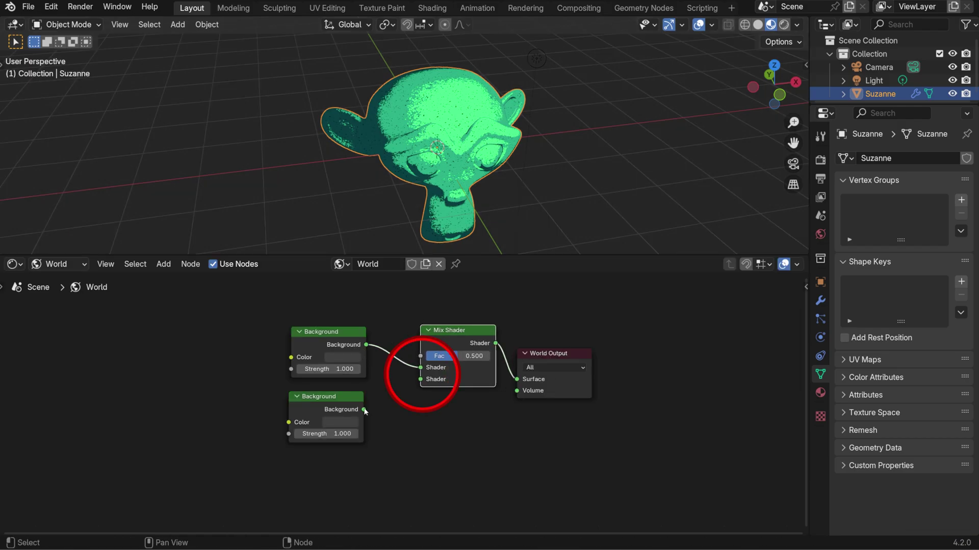
pyautogui.moveTo(364, 409); pyautogui.dragTo(421, 379)
pyautogui.scroll(-3, 420, 379)
pyautogui.moveTo(408, 305); pyautogui.dragTo(423, 351, button='middle')
# Add a Light Path node and connect Is Camera Ray to the Mix Shader Fac
pyautogui.hotkey('shift', 'a')
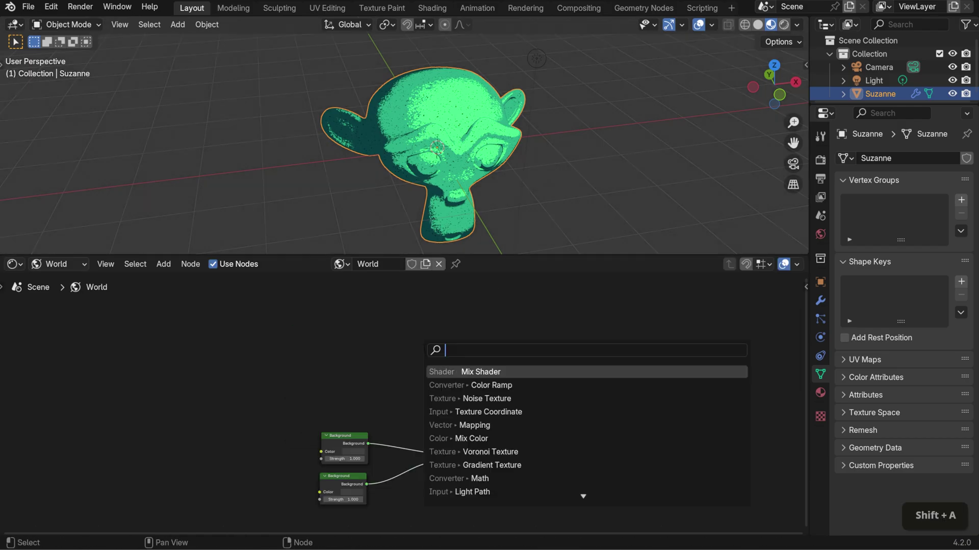
pyautogui.write('light path')
pyautogui.press('Return')
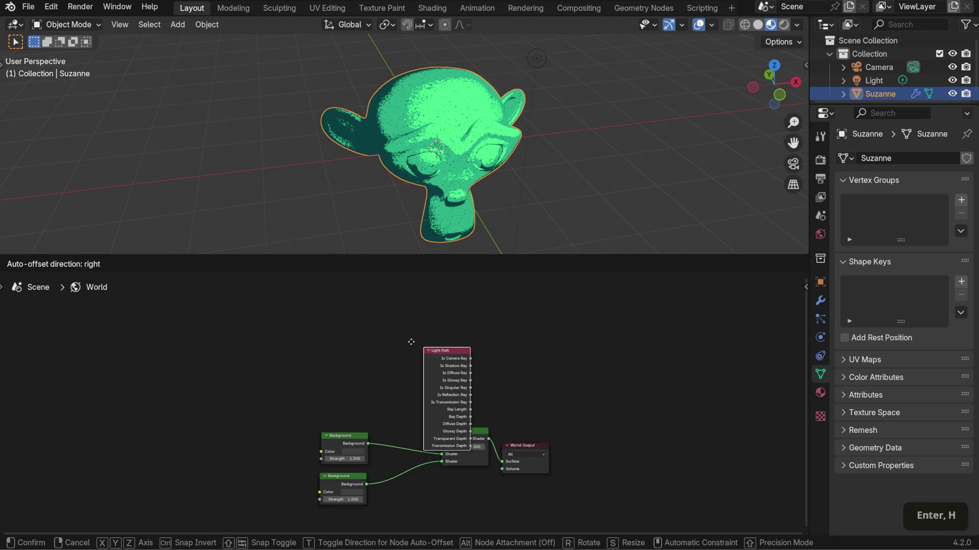
pyautogui.click(311, 319)
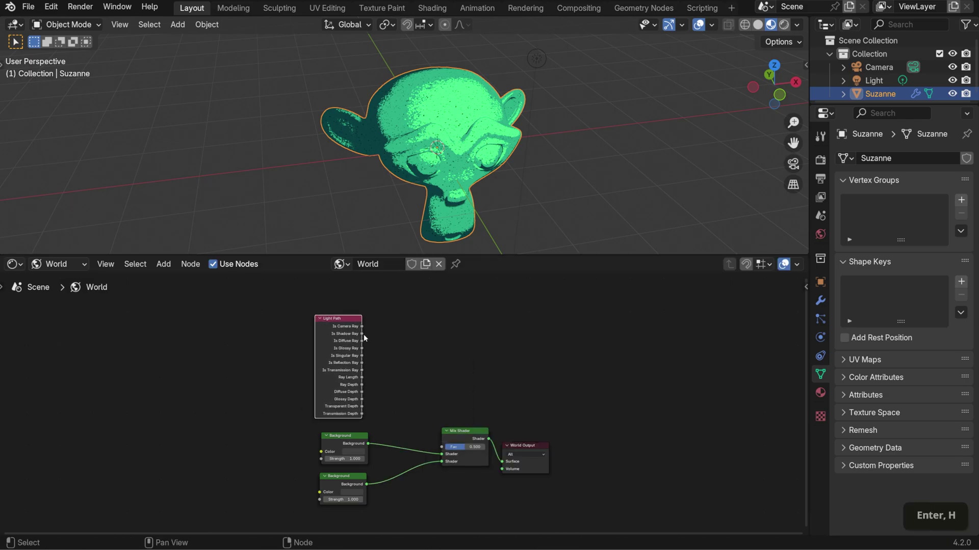
pyautogui.moveTo(362, 326); pyautogui.dragTo(442, 448)
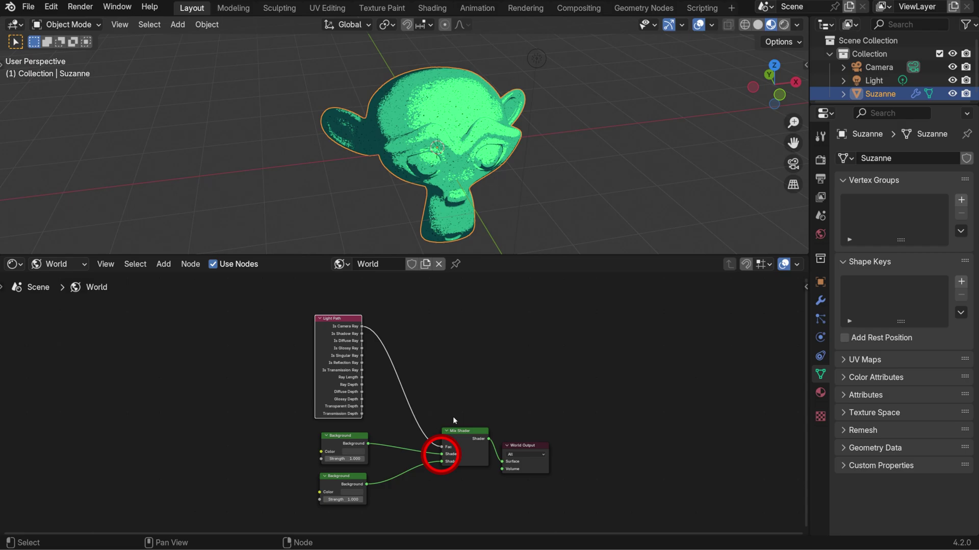
# Try a first Background Strength of 6.7, then revert it to 1.0
pyautogui.moveTo(333, 416); pyautogui.dragTo(355, 385, button='middle')
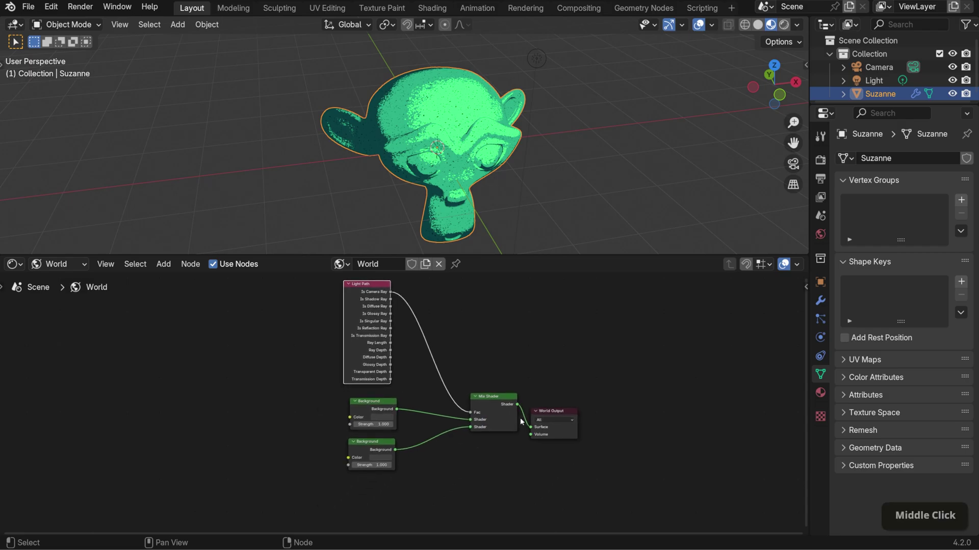
pyautogui.scroll(1, 363, 431)
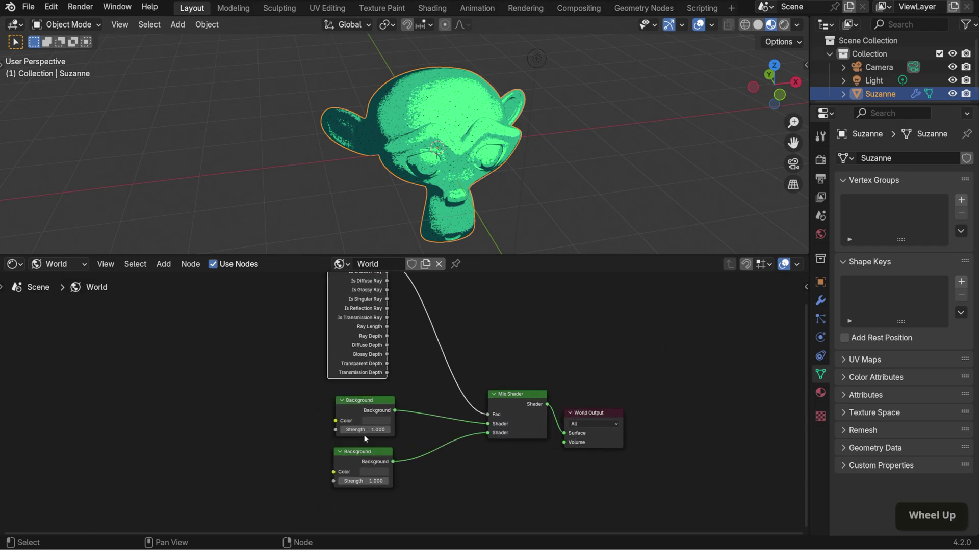
pyautogui.moveTo(364, 431); pyautogui.dragTo(387, 431)
pyautogui.hotkey('ctrl', 'z')
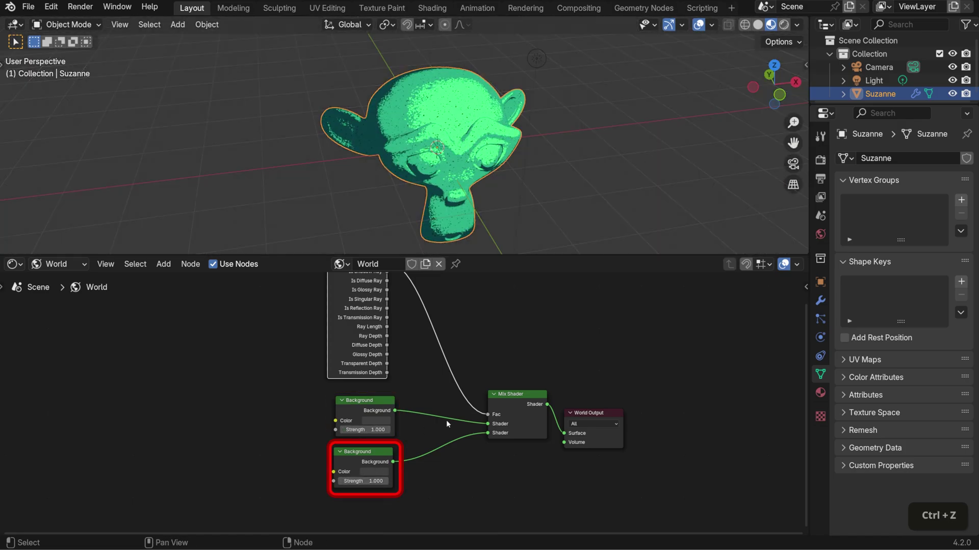
# Add a Color Ramp node at the lower left of the world node tree
pyautogui.scroll(-2, 447, 423)
pyautogui.moveTo(447, 423); pyautogui.dragTo(561, 414, button='middle')
pyautogui.hotkey('shift', 'a')
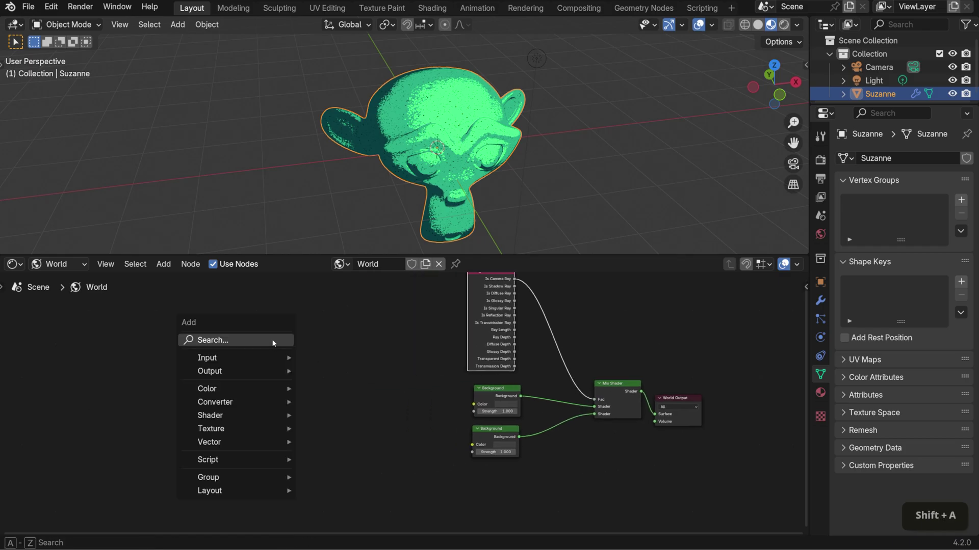
pyautogui.click(274, 340)
pyautogui.press('Return')
pyautogui.click(256, 393)
# Add a Multiply Mix Color node, linking Color Ramp into A and Result into both Backgrounds
pyautogui.hotkey('shift', 'a')
pyautogui.write('mix color')
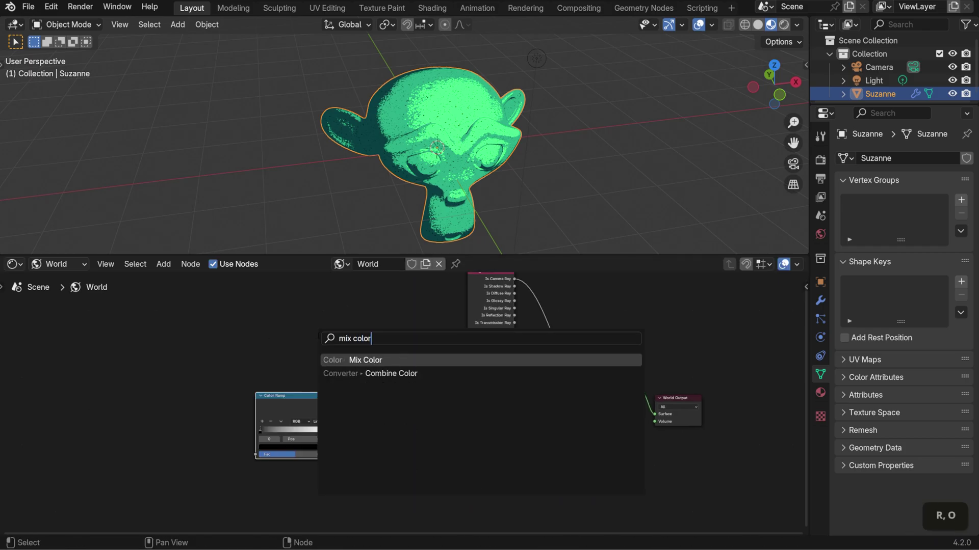
pyautogui.press('Return')
pyautogui.click(405, 406)
pyautogui.click(403, 424)
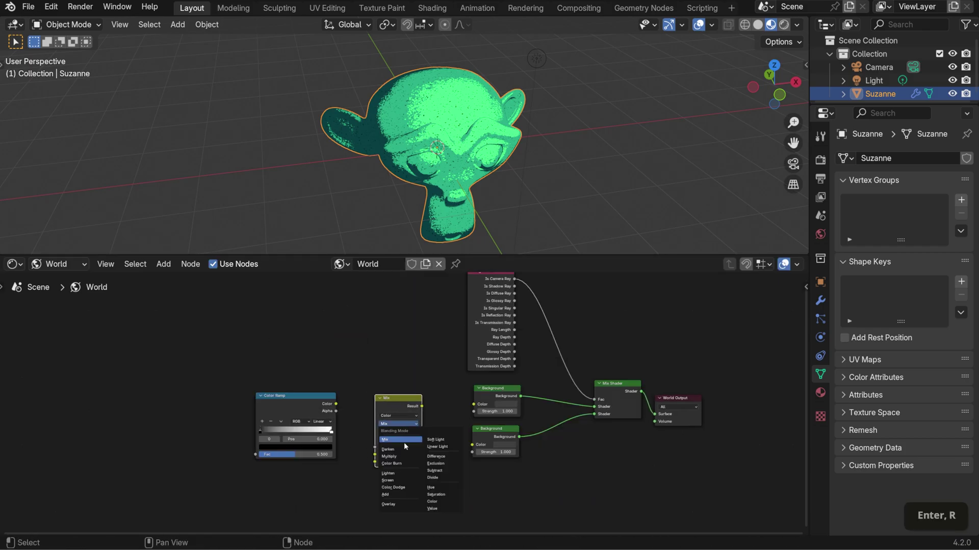
pyautogui.click(398, 457)
pyautogui.scroll(1, 399, 464)
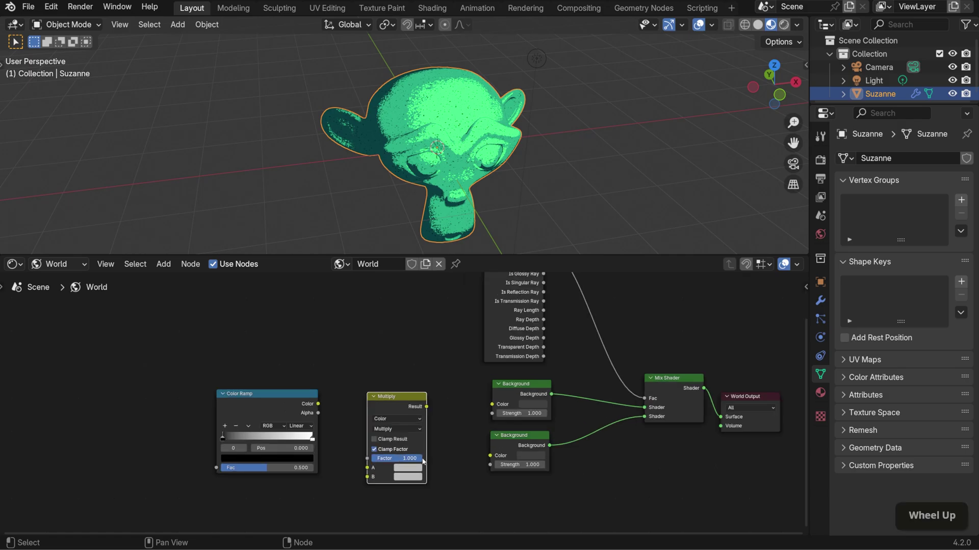
pyautogui.moveTo(320, 408); pyautogui.dragTo(369, 473)
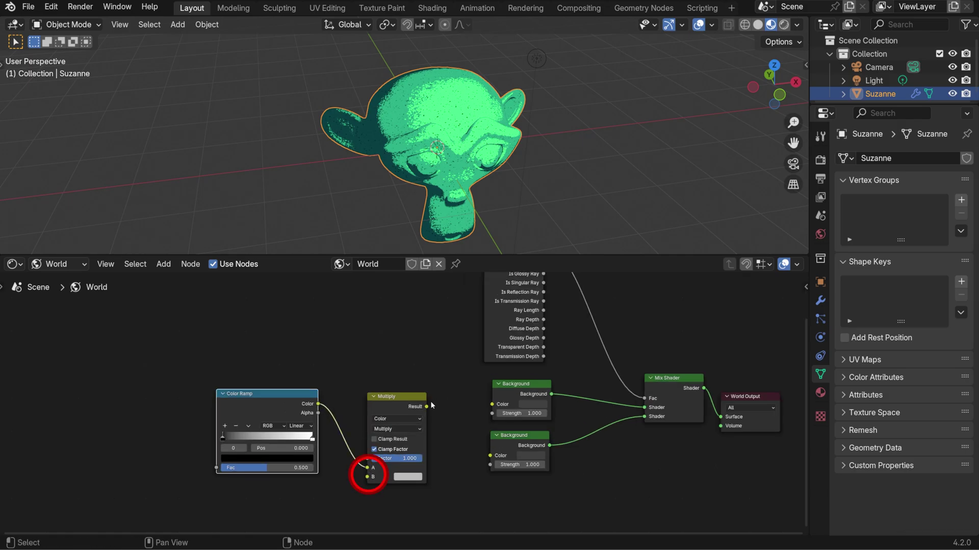
pyautogui.moveTo(427, 407); pyautogui.dragTo(503, 453)
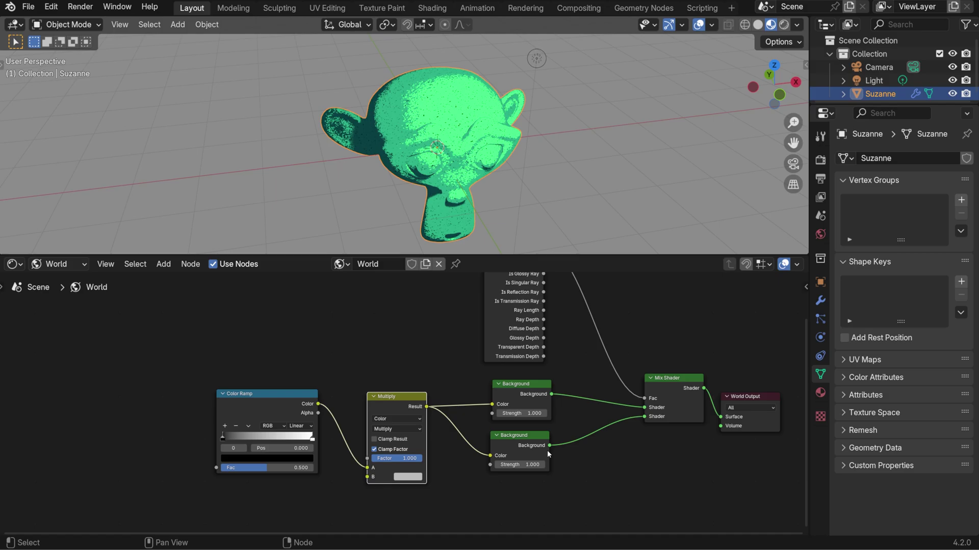
# Paste the material's copied Color Ramp into the world tree and link it into Multiply's A
pyautogui.moveTo(514, 434); pyautogui.dragTo(617, 412, button='middle')
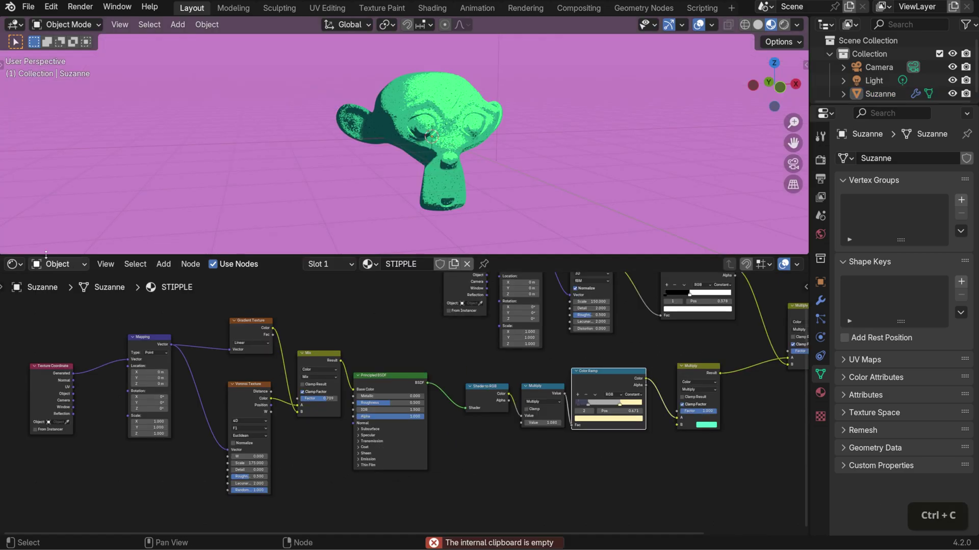
pyautogui.click(56, 264)
pyautogui.click(61, 308)
pyautogui.hotkey('ctrl', 'v')
pyautogui.press('g')
pyautogui.click(394, 370)
pyautogui.moveTo(227, 374); pyautogui.dragTo(332, 357, button='middle')
pyautogui.scroll(1, 331, 357)
pyautogui.moveTo(356, 334); pyautogui.dragTo(396, 454)
# Delete the unused original Color Ramp and add a Gradient Texture node on the left
pyautogui.click(311, 407)
pyautogui.press('x')
pyautogui.moveTo(301, 329); pyautogui.dragTo(306, 406)
pyautogui.hotkey('shift', 'a')
pyautogui.write('grad')
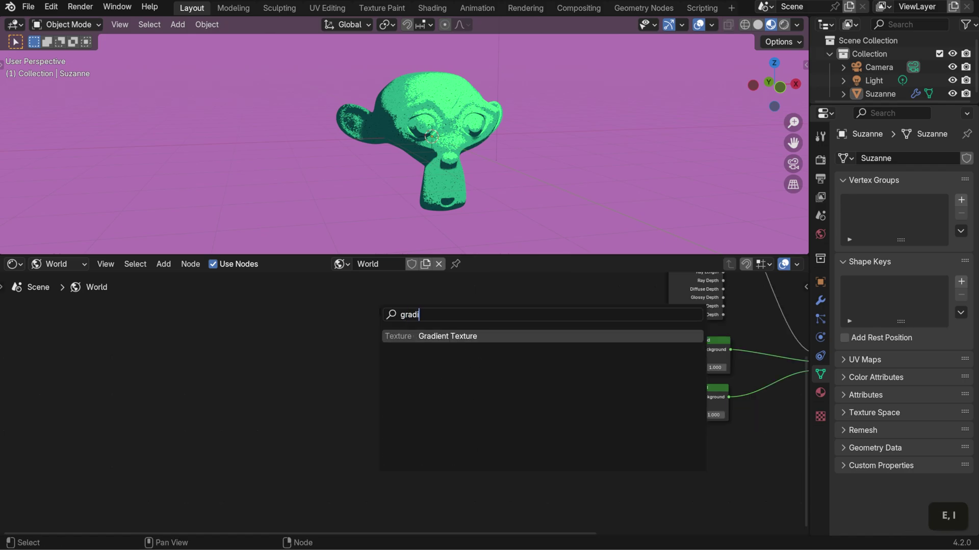
pyautogui.press('Return')
pyautogui.click(284, 315)
# Add Texture Coordinate and Mapping nodes with Ctrl+T, and link gradient Color to the Color Ramp Fac
pyautogui.hotkey('ctrl', 't')
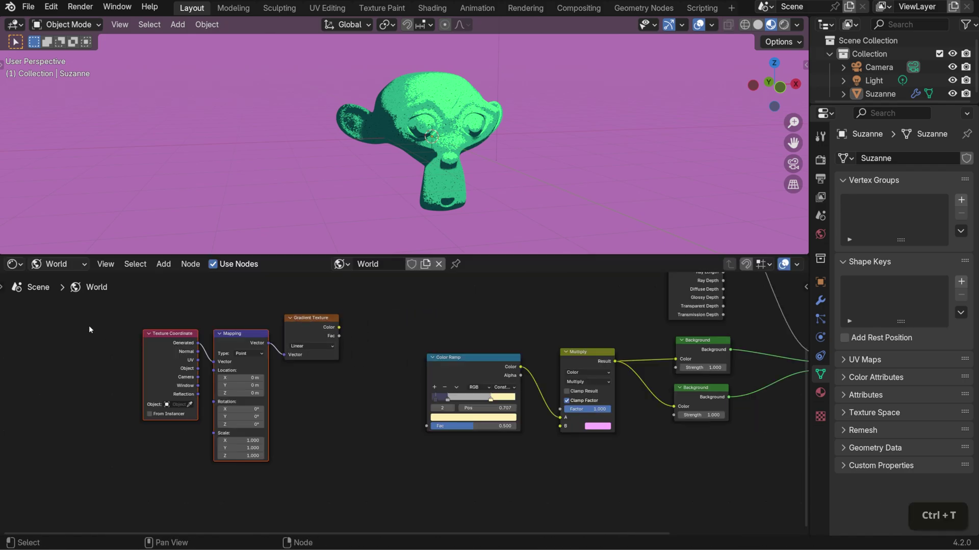
pyautogui.press('g')
pyautogui.click(66, 324)
pyautogui.moveTo(310, 318); pyautogui.dragTo(311, 349)
pyautogui.moveTo(342, 358); pyautogui.dragTo(426, 425)
pyautogui.moveTo(379, 403); pyautogui.dragTo(459, 404, button='middle')
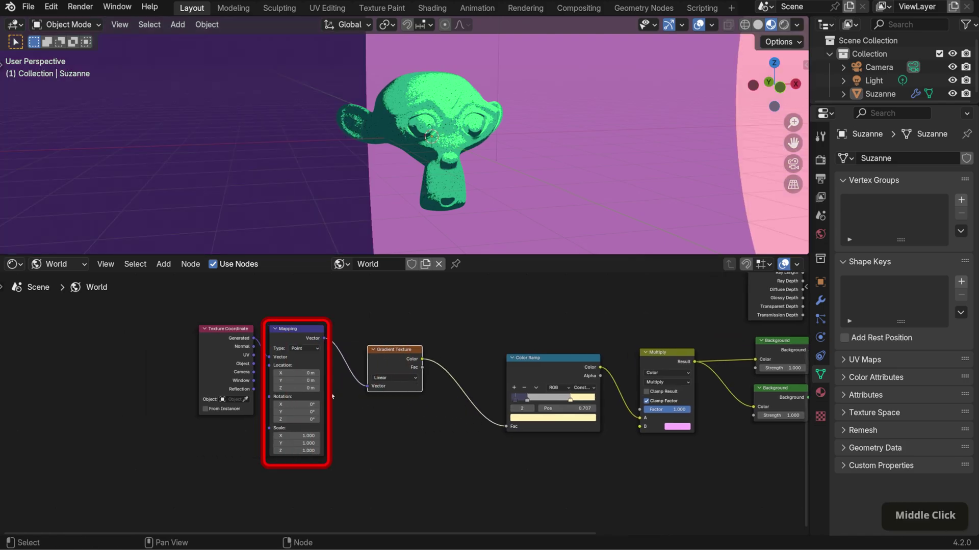
# Set the Mapping Rotation Y to 90° and Location X to 0.25 m
pyautogui.write('90')
pyautogui.press('Return')
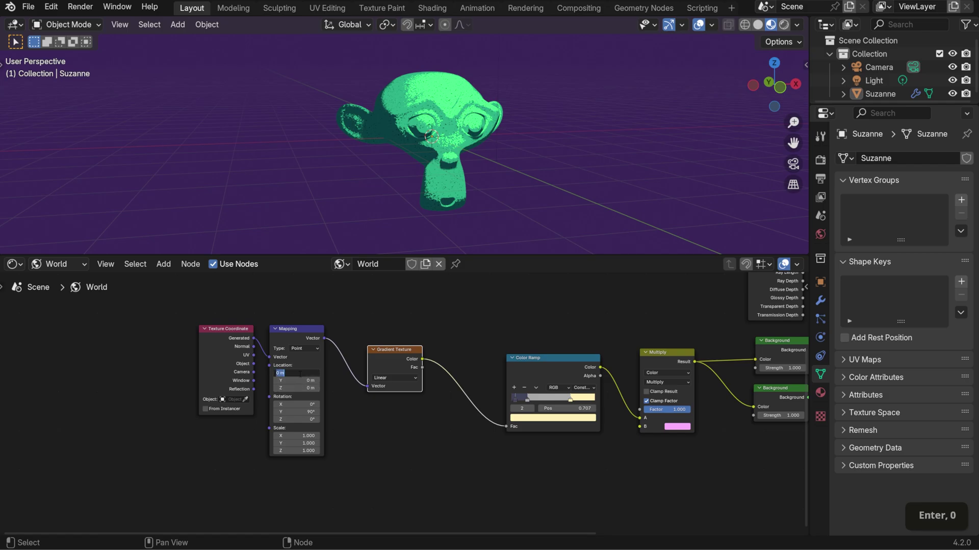
pyautogui.write('0.25')
pyautogui.press('Return')
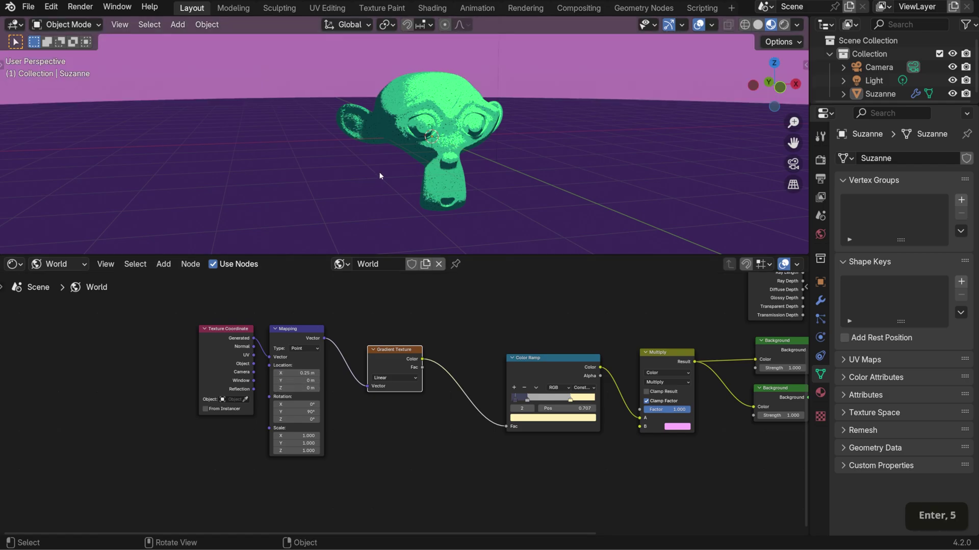
pyautogui.scroll(-5, 379, 176)
# Add a Noise Texture and a Voronoi Texture node below it in the world tree
pyautogui.moveTo(476, 158); pyautogui.dragTo(500, 194, button='middle')
pyautogui.scroll(-2, 398, 356)
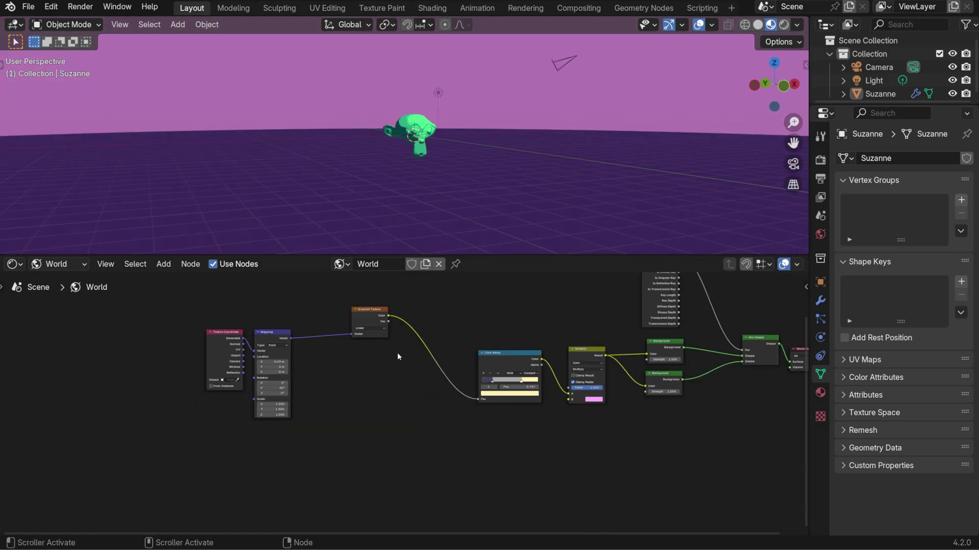
pyautogui.press('space')
pyautogui.write('noise')
pyautogui.press('Return')
pyautogui.press('t')
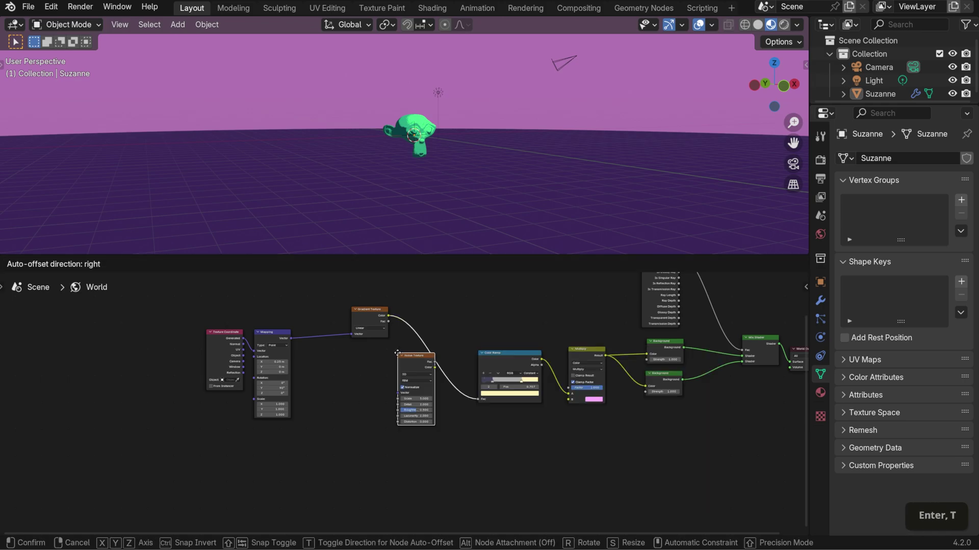
pyautogui.click(347, 352)
pyautogui.press('space')
pyautogui.write('voro')
pyautogui.press('Return')
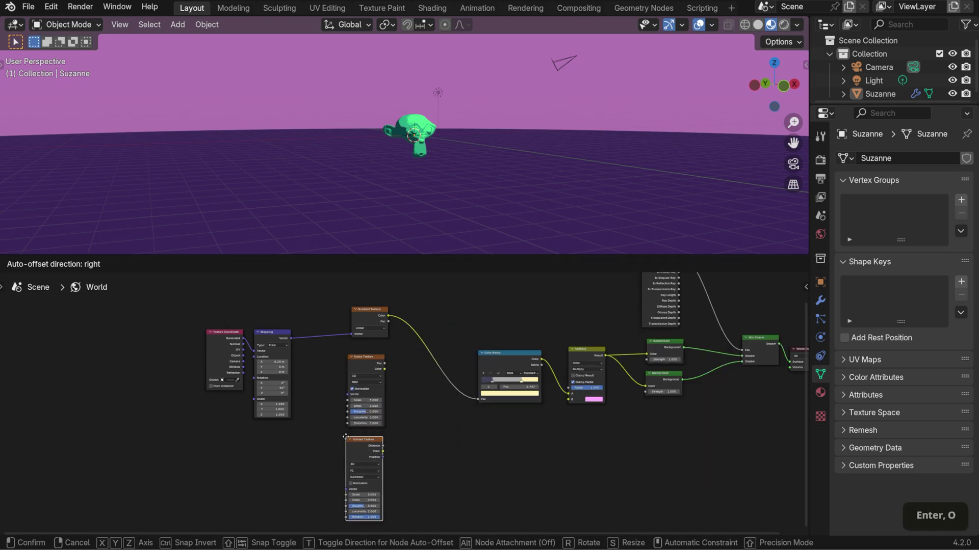
pyautogui.click(345, 437)
# Set the Noise Texture scale to 150 and the Voronoi Texture to 4D with scale 800
pyautogui.scroll(2, 410, 403)
pyautogui.doubleClick(365, 397)
pyautogui.write('15')
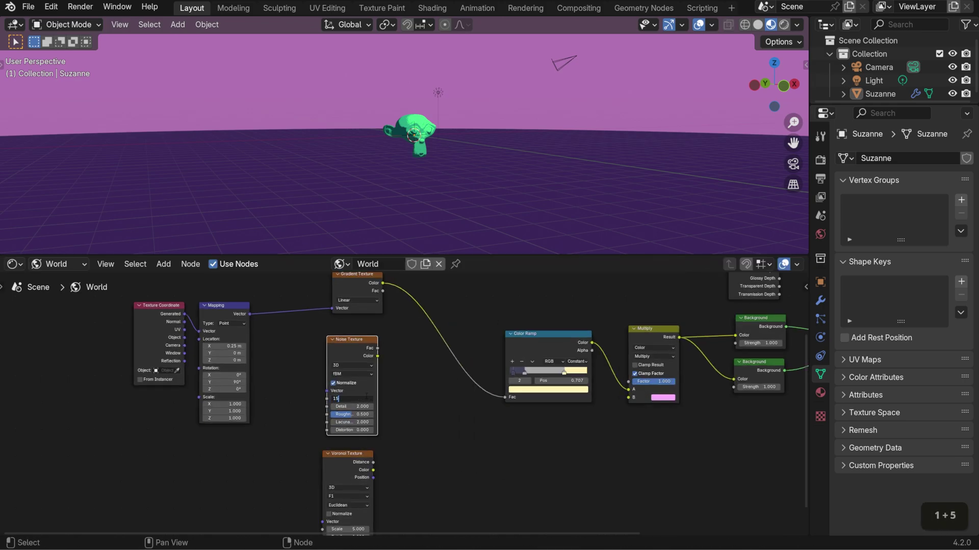
pyautogui.write('0')
pyautogui.press('Return')
pyautogui.moveTo(366, 398); pyautogui.dragTo(434, 326, button='middle')
pyautogui.scroll(1, 433, 326)
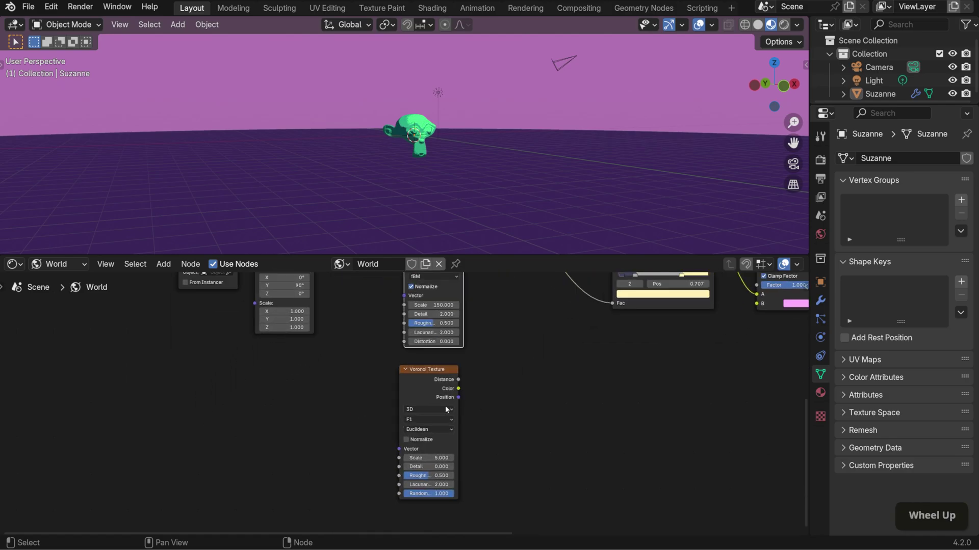
pyautogui.click(431, 409)
pyautogui.click(421, 456)
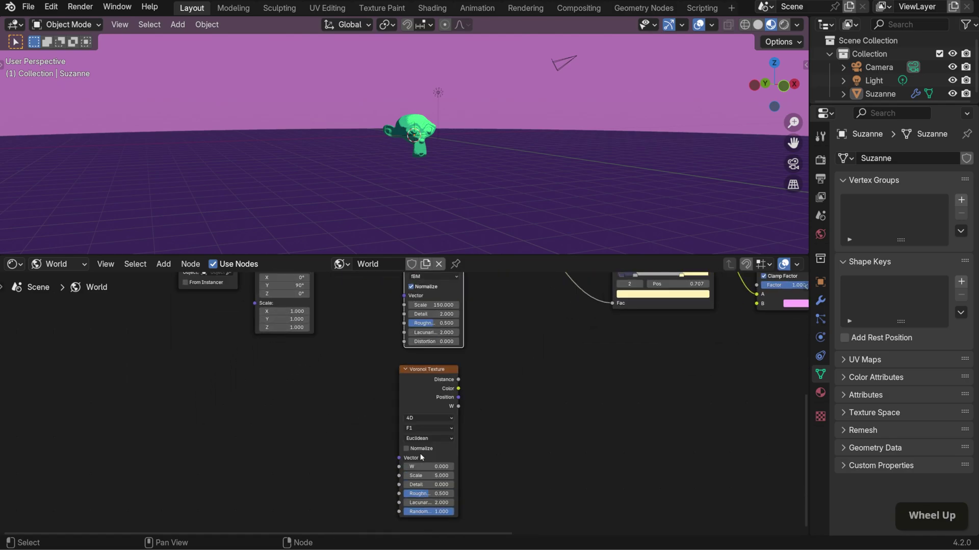
pyautogui.click(436, 476)
pyautogui.write('800')
pyautogui.press('Return')
# Move the coordinate and Mapping nodes lower and connect Mapping Vector to both textures
pyautogui.scroll(-3, 326, 457)
pyautogui.moveTo(230, 291); pyautogui.dragTo(352, 343)
pyautogui.press('g')
pyautogui.click(289, 383)
pyautogui.moveTo(284, 319); pyautogui.dragTo(403, 336)
pyautogui.moveTo(284, 320); pyautogui.dragTo(401, 438)
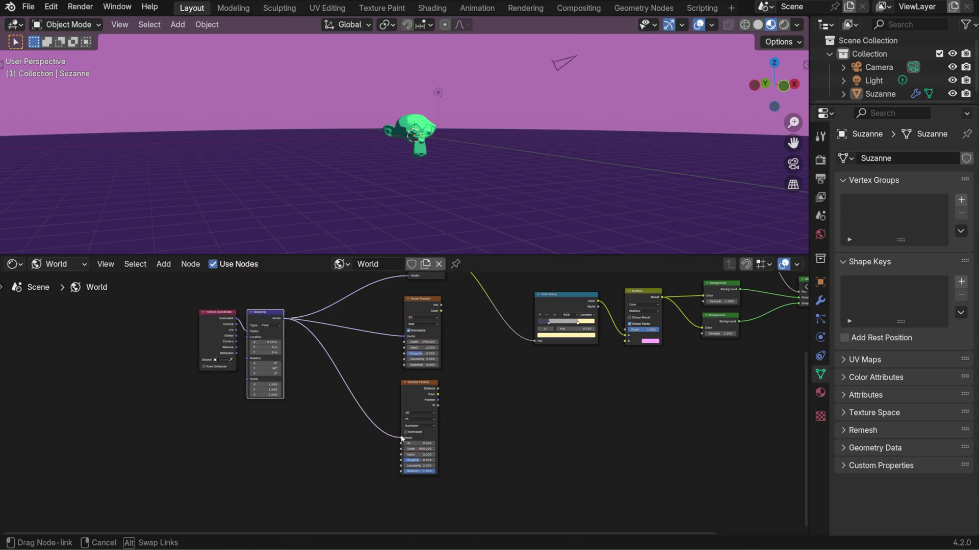
# Add a Mix Color node and plug the Noise and Voronoi colours into it
pyautogui.moveTo(376, 308); pyautogui.dragTo(479, 455)
pyautogui.press('g')
pyautogui.click(421, 444)
pyautogui.hotkey('shift', 'a')
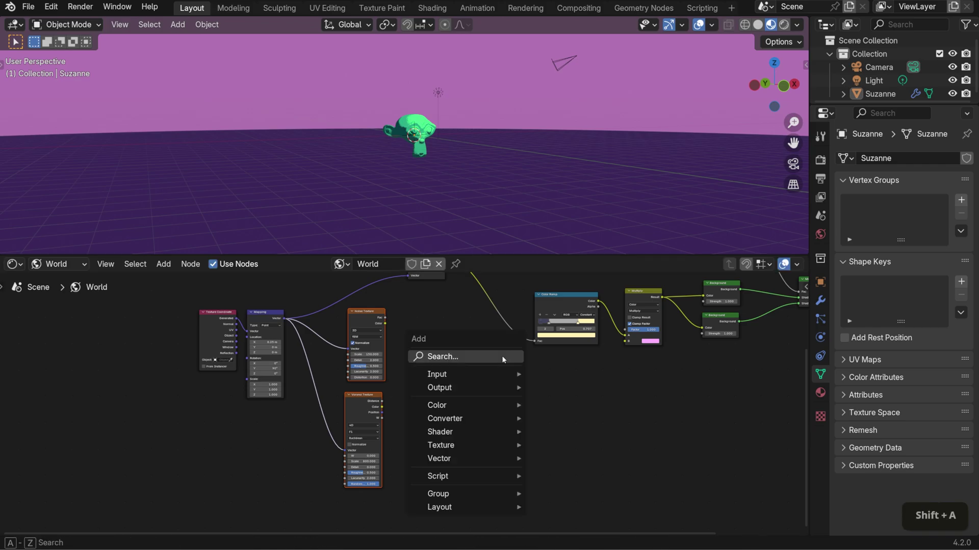
pyautogui.write('mix color')
pyautogui.press('Return')
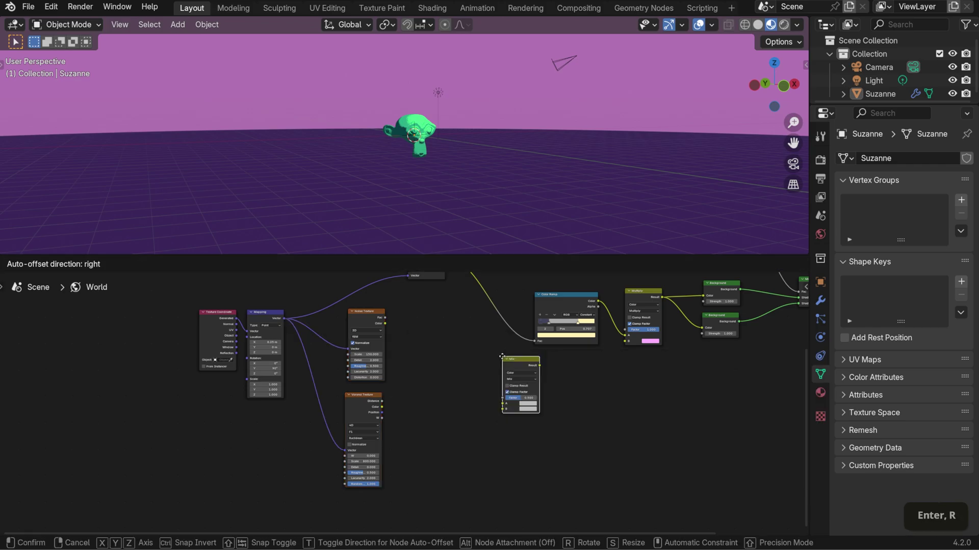
pyautogui.click(426, 410)
pyautogui.scroll(1, 423, 398)
pyautogui.moveTo(382, 309); pyautogui.dragTo(434, 409)
pyautogui.moveTo(451, 403); pyautogui.dragTo(441, 403)
# Duplicate the Mix node and feed the first Mix result into the copy's A input
pyautogui.moveTo(440, 358); pyautogui.dragTo(402, 394, button='middle')
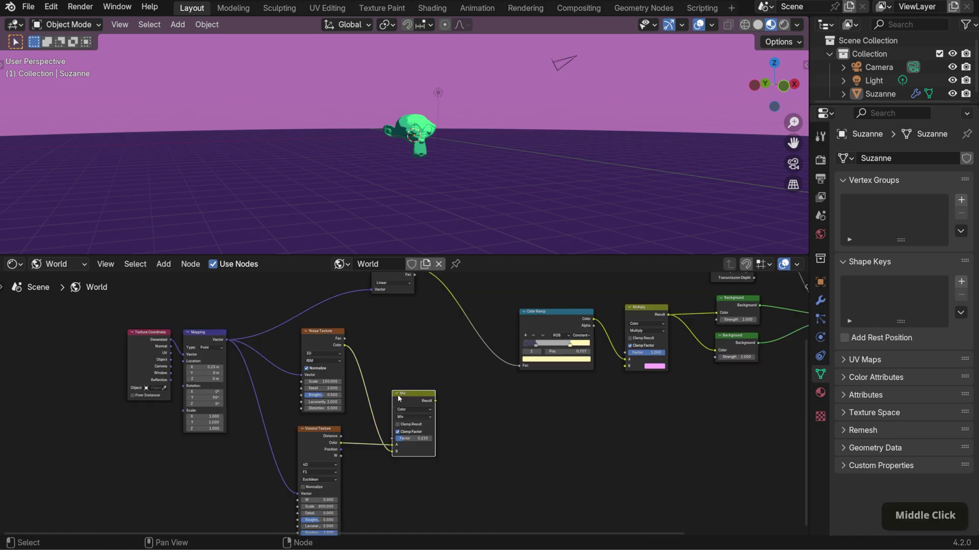
pyautogui.hotkey('shift', 'd')
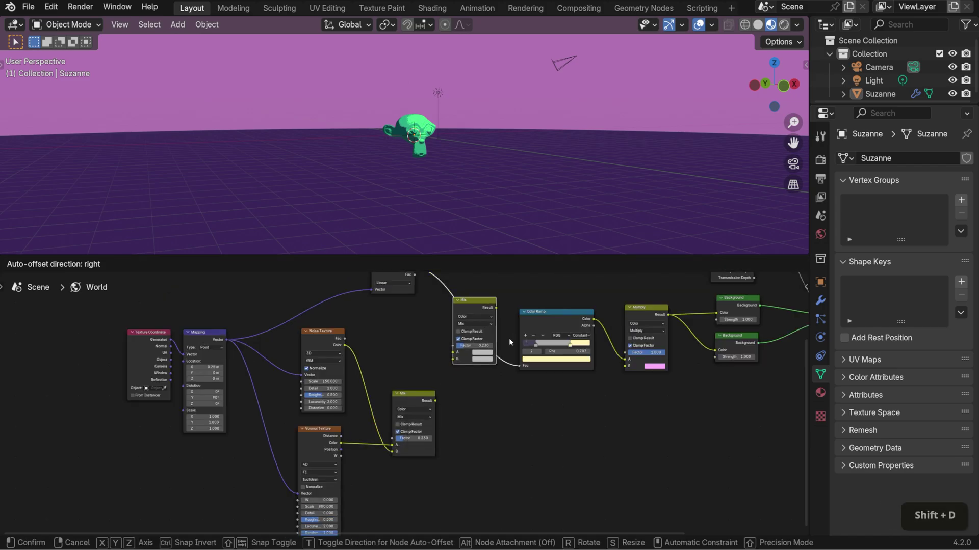
pyautogui.moveTo(509, 342); pyautogui.dragTo(542, 337, button='middle')
pyautogui.press('Escape')
pyautogui.moveTo(509, 338); pyautogui.dragTo(508, 352)
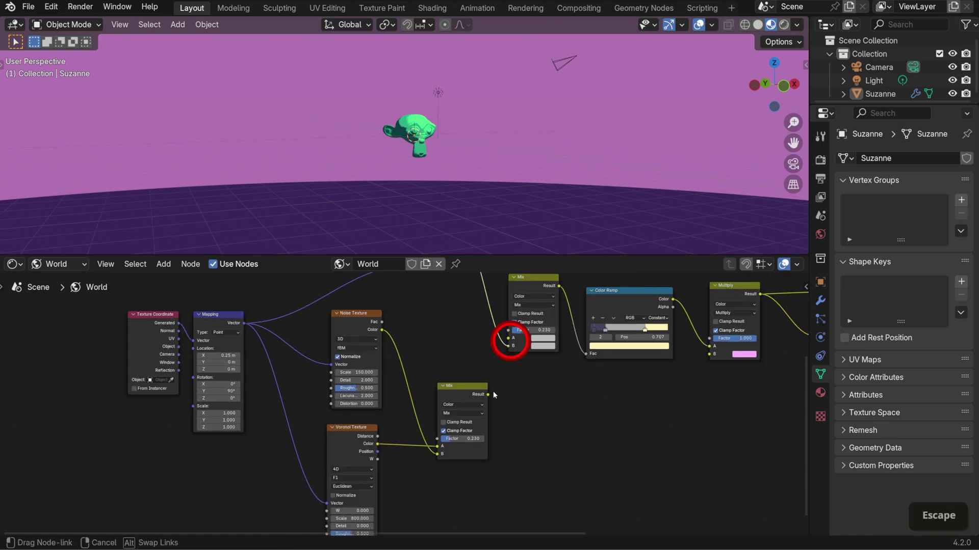
pyautogui.moveTo(494, 395); pyautogui.dragTo(490, 395)
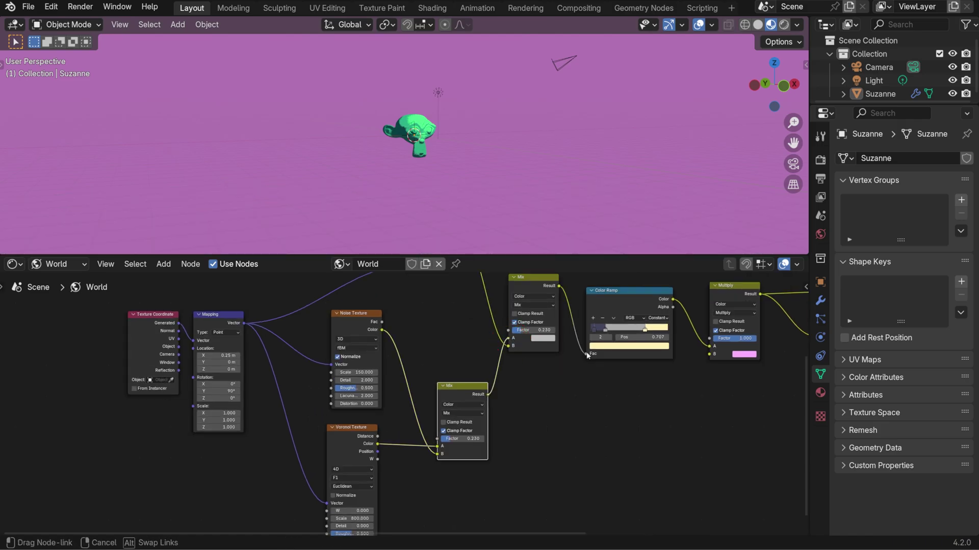
# Link the mixed textures into the Color Ramp Fac and set the upper Mix factor to 0.780
pyautogui.moveTo(587, 355); pyautogui.dragTo(586, 354)
pyautogui.keyDown('shift'); pyautogui.moveTo(535, 333); pyautogui.dragTo(509, 388, button='middle'); pyautogui.keyUp('shift')
pyautogui.moveTo(504, 384); pyautogui.dragTo(516, 384)
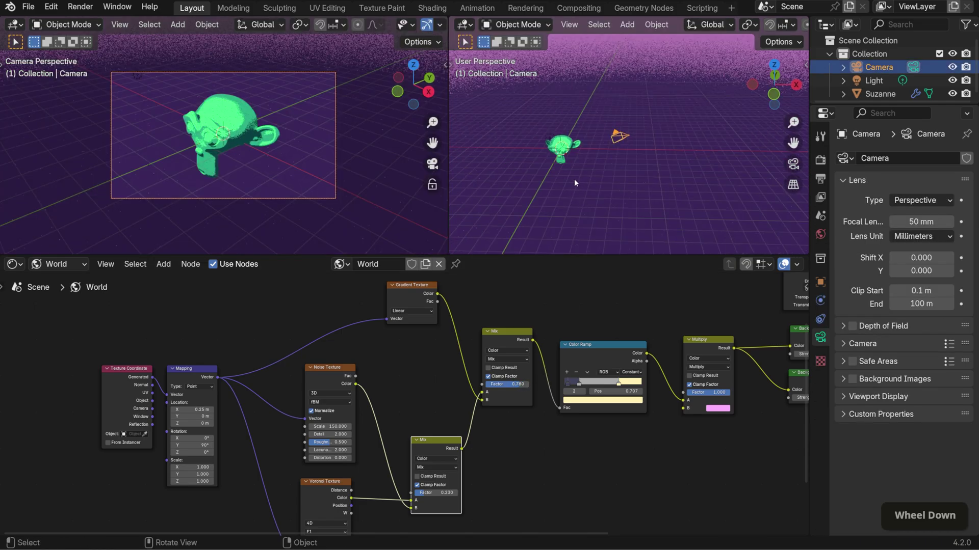
pyautogui.scroll(-2, 574, 179)
# Move the camera vertically and tilt it 21.25° on X to frame Suzanne
pyautogui.press('g')
pyautogui.press('z')
pyautogui.click(654, 172)
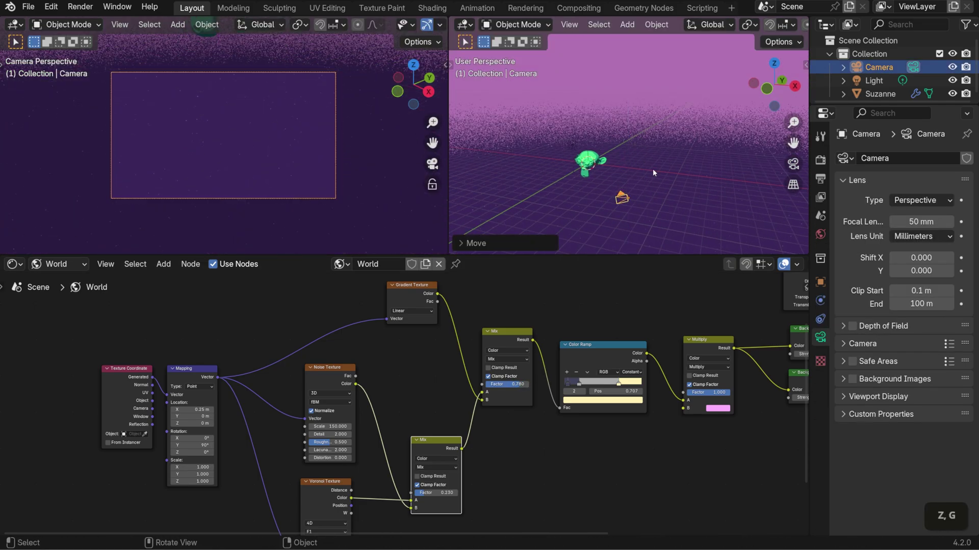
pyautogui.press('r')
pyautogui.press('x')
pyautogui.press('x')
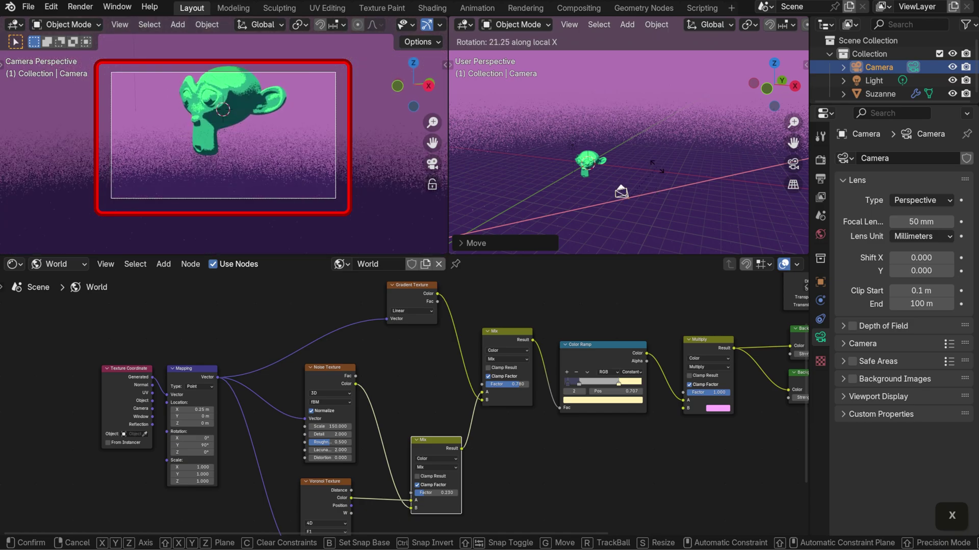
pyautogui.click(656, 167)
# Shift the world Color Ramp stop to about 0.205 to darken the backdrop
pyautogui.moveTo(597, 392); pyautogui.dragTo(437, 363, button='middle')
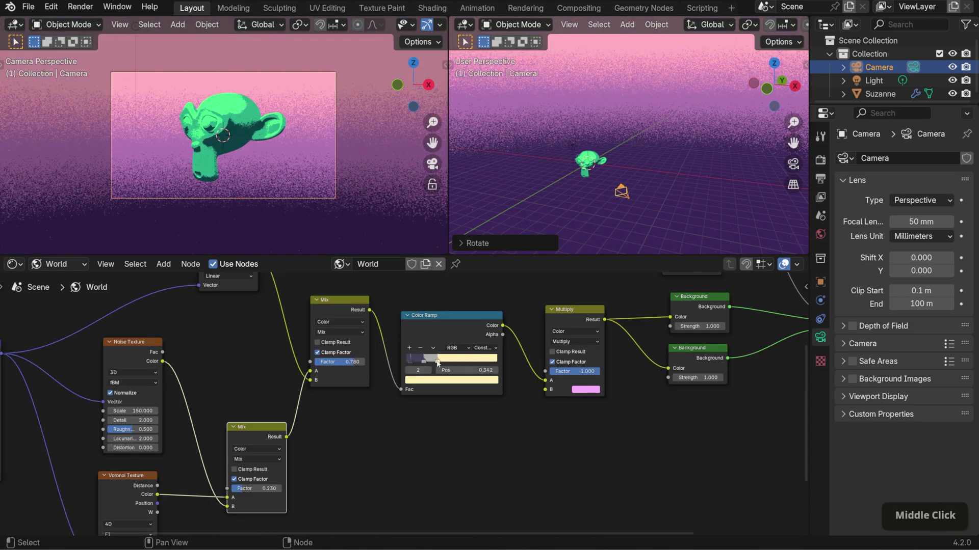
pyautogui.moveTo(438, 363)
pyautogui.mouseDown()
pyautogui.moveTo(425, 361)
pyautogui.moveTo(447, 361)
pyautogui.mouseUp()
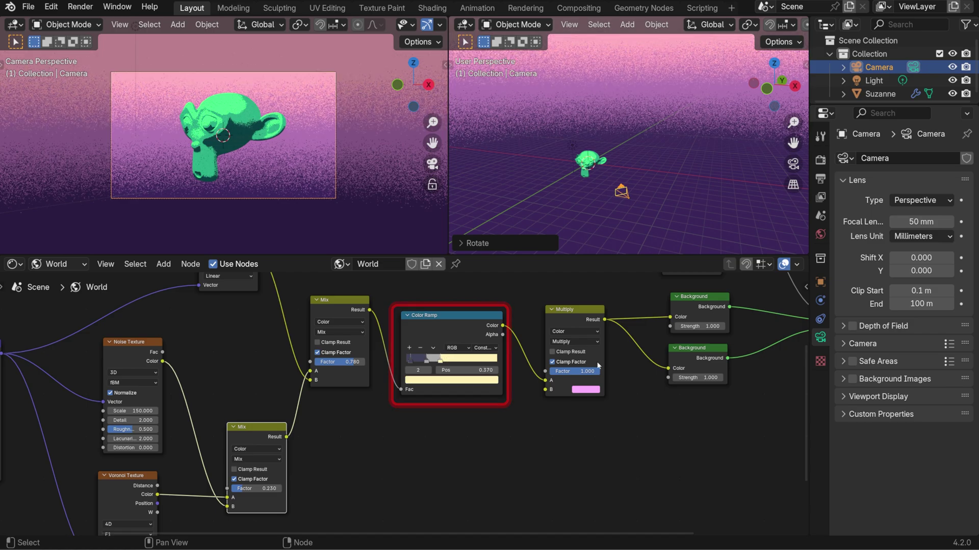
pyautogui.click(600, 365)
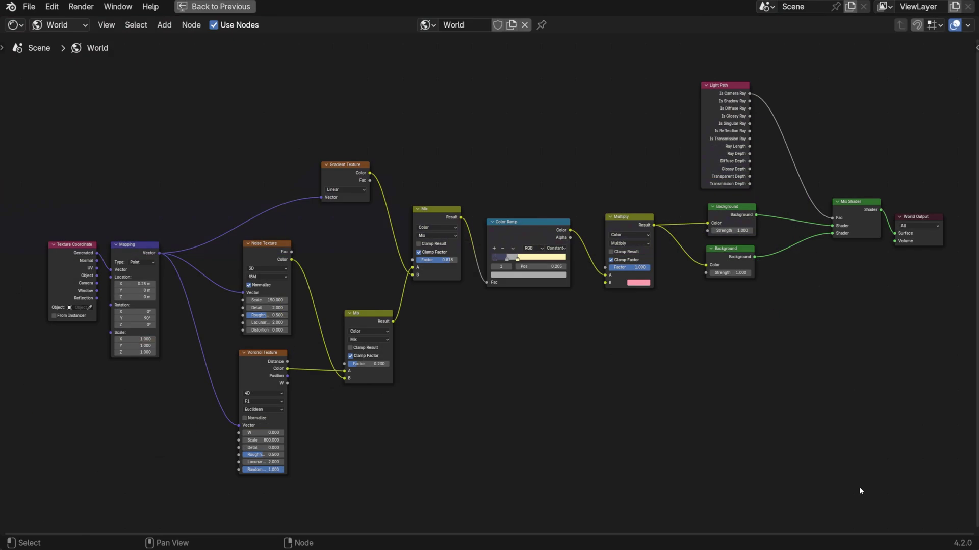